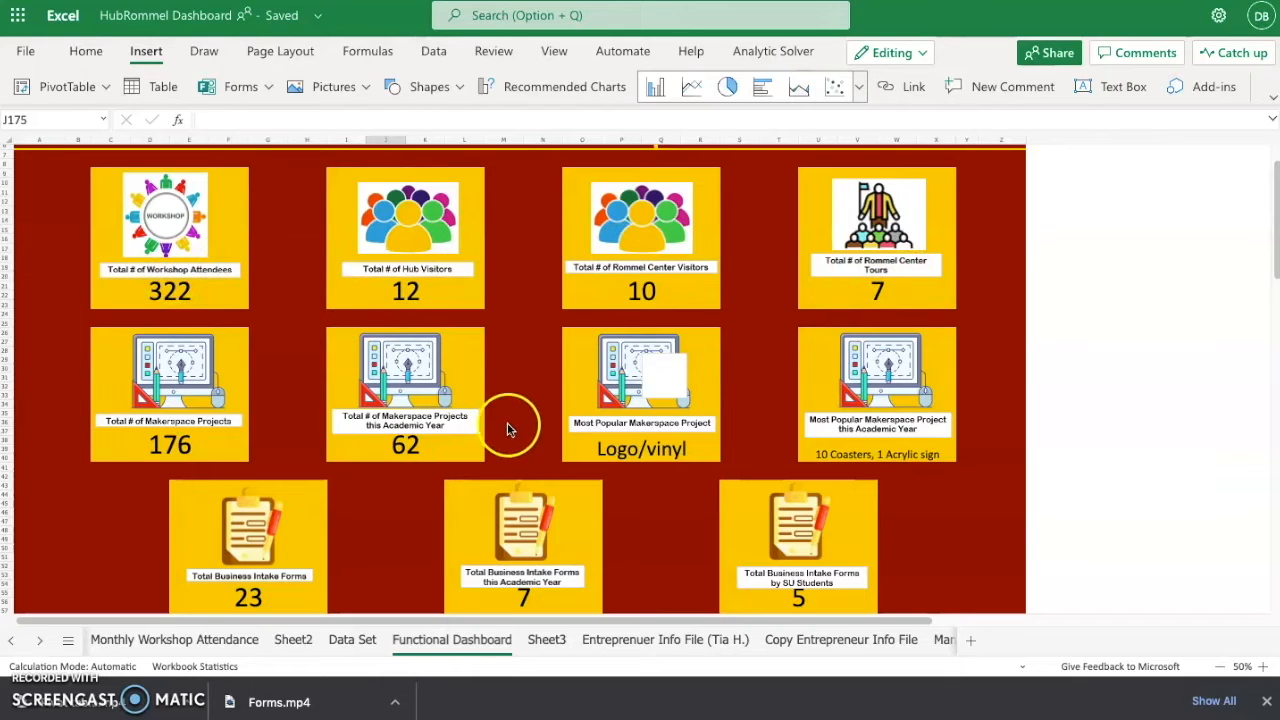
Review the impact cards and the workshop, visit-reason and makespace charts on the Functional Dashboard sheet.
scroll(507, 455, "down", 2)
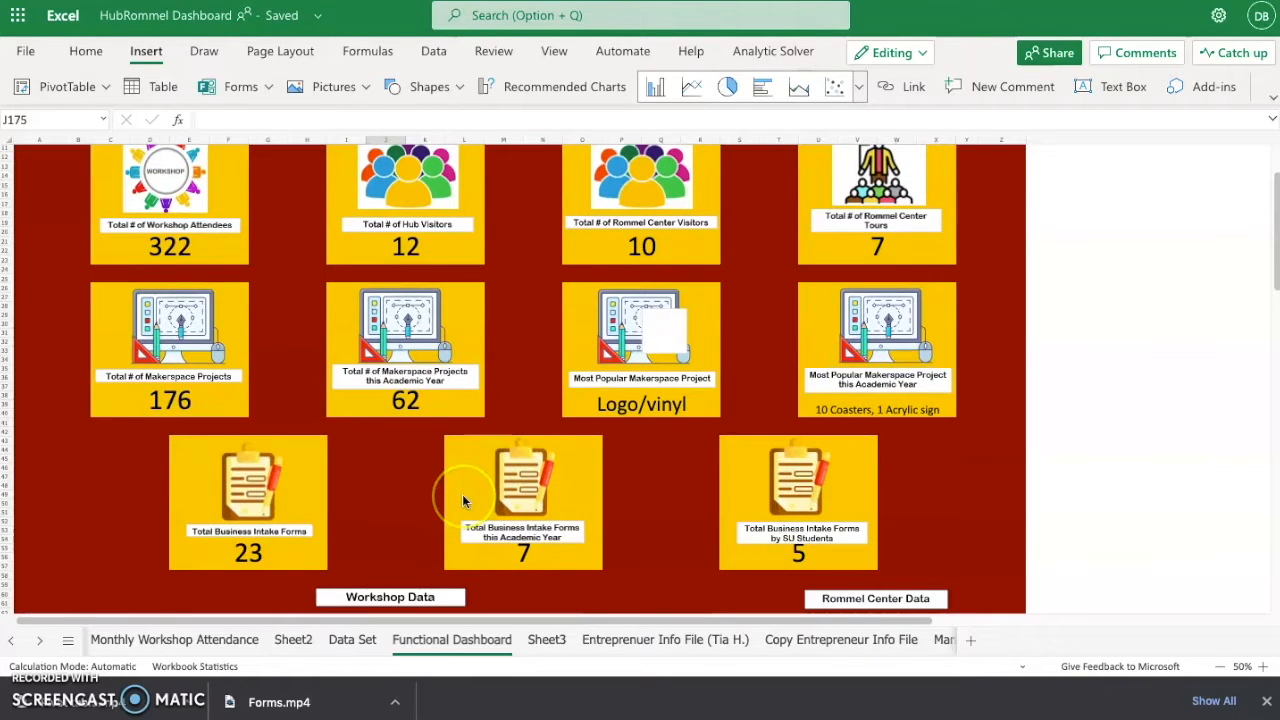
scroll(540, 487, "up", 3)
scroll(539, 487, "down", 3)
scroll(537, 488, "up", 2)
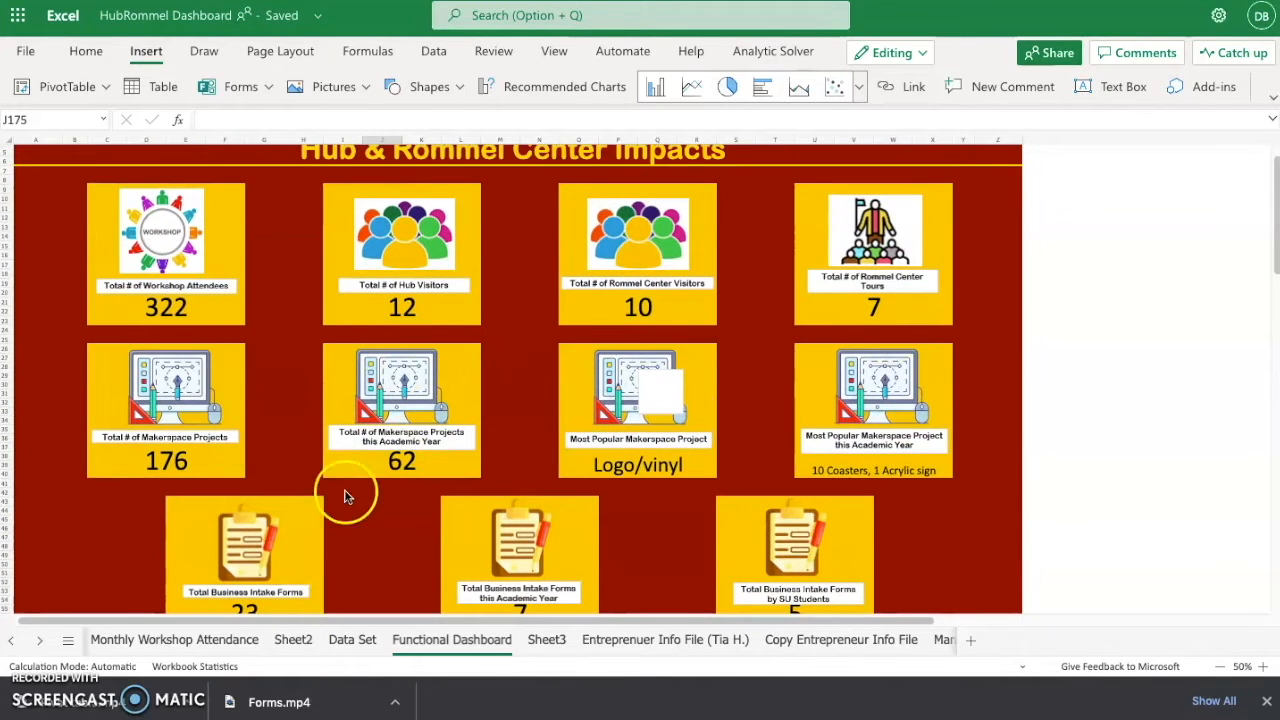
scroll(686, 531, "down", 5)
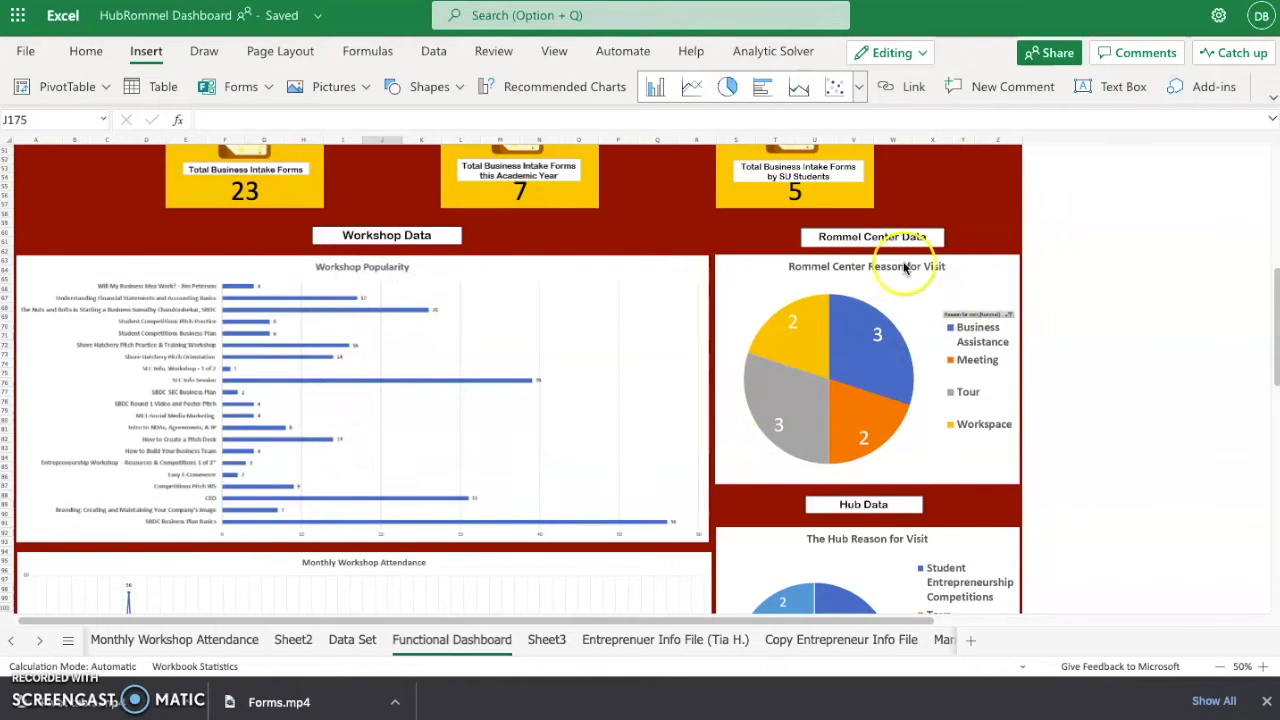
scroll(460, 408, "down", 2)
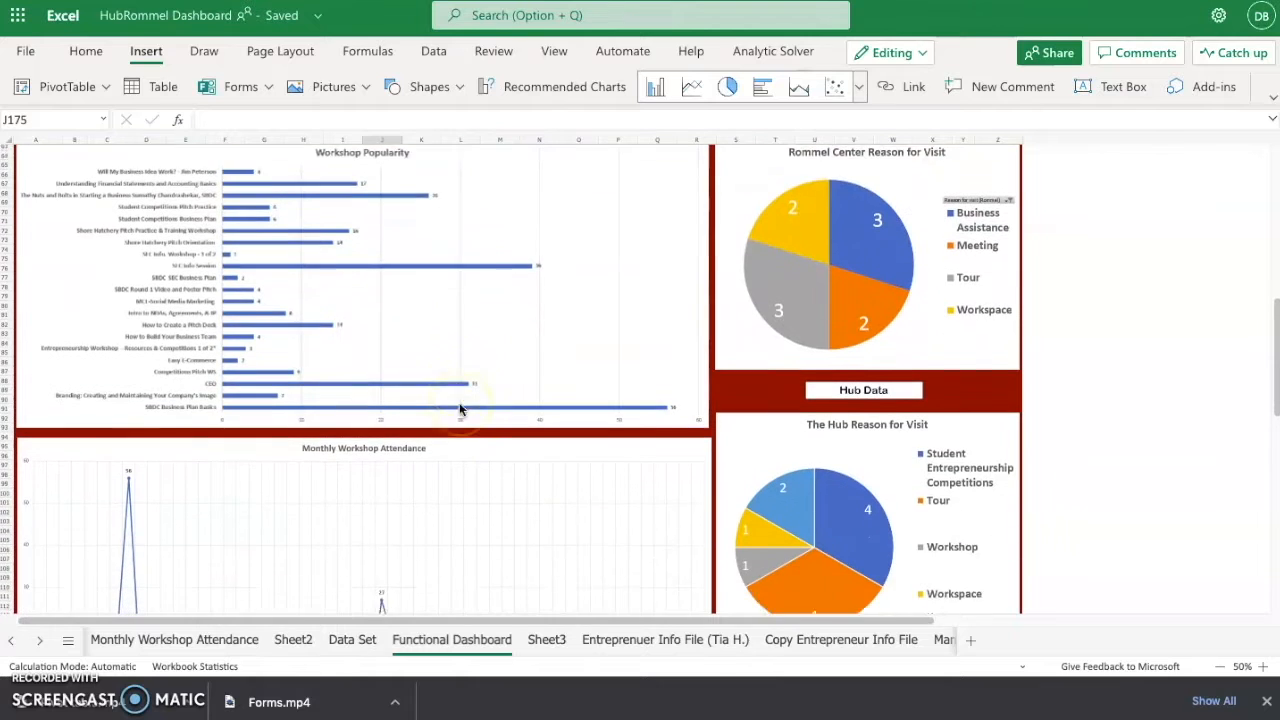
scroll(460, 408, "down", 3)
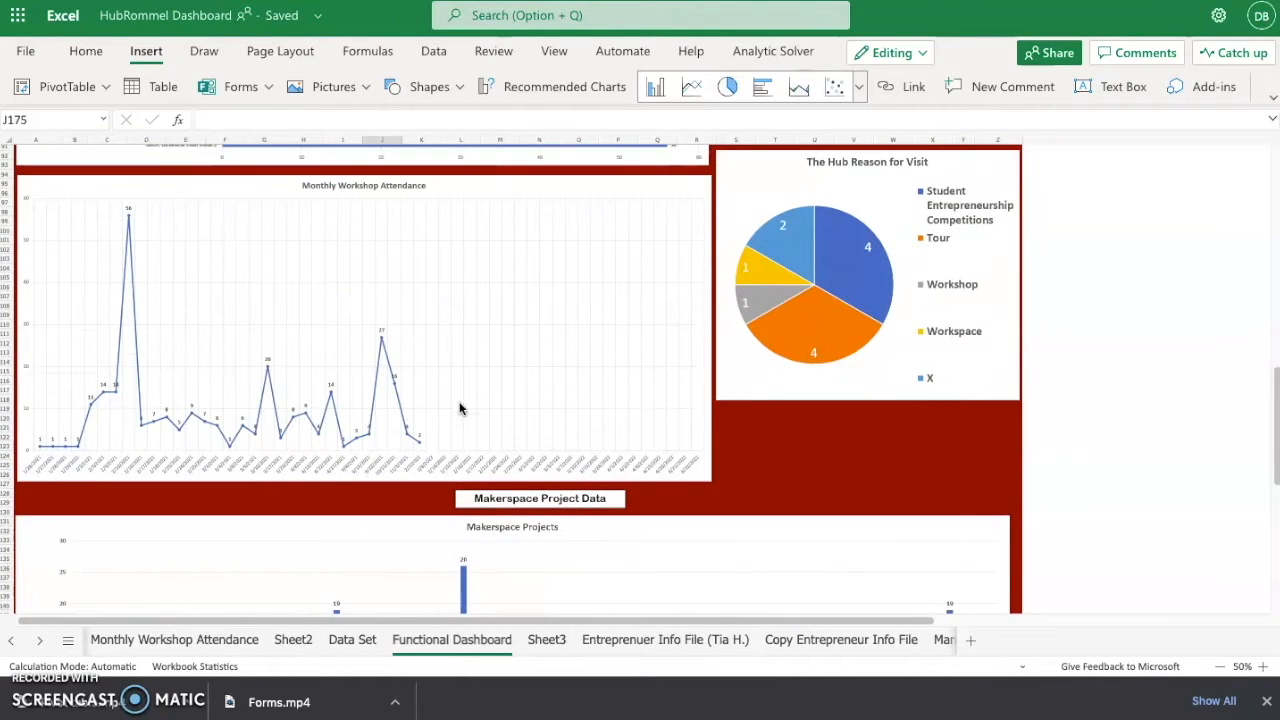
scroll(460, 408, "down", 5)
scroll(460, 406, "up", 10)
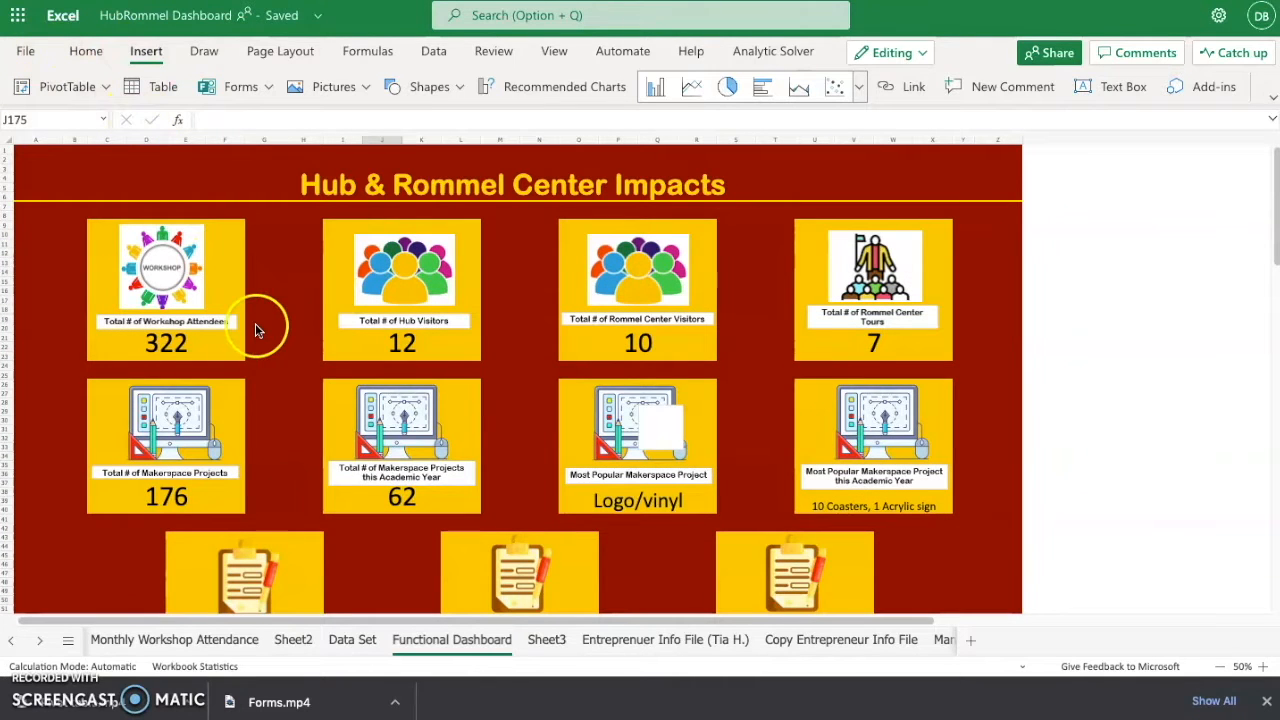
Open the form linked to the workbook for editing.
left_click(86, 51)
left_click(147, 54)
left_click(267, 88)
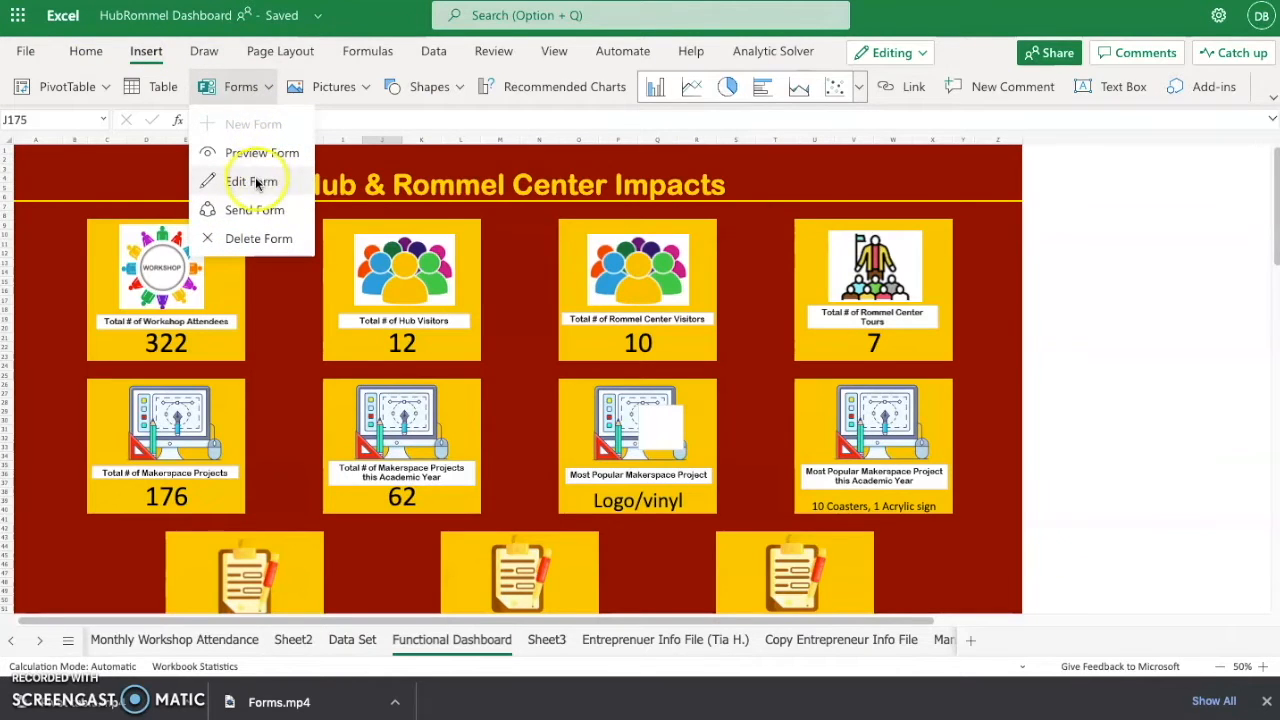
left_click(255, 181)
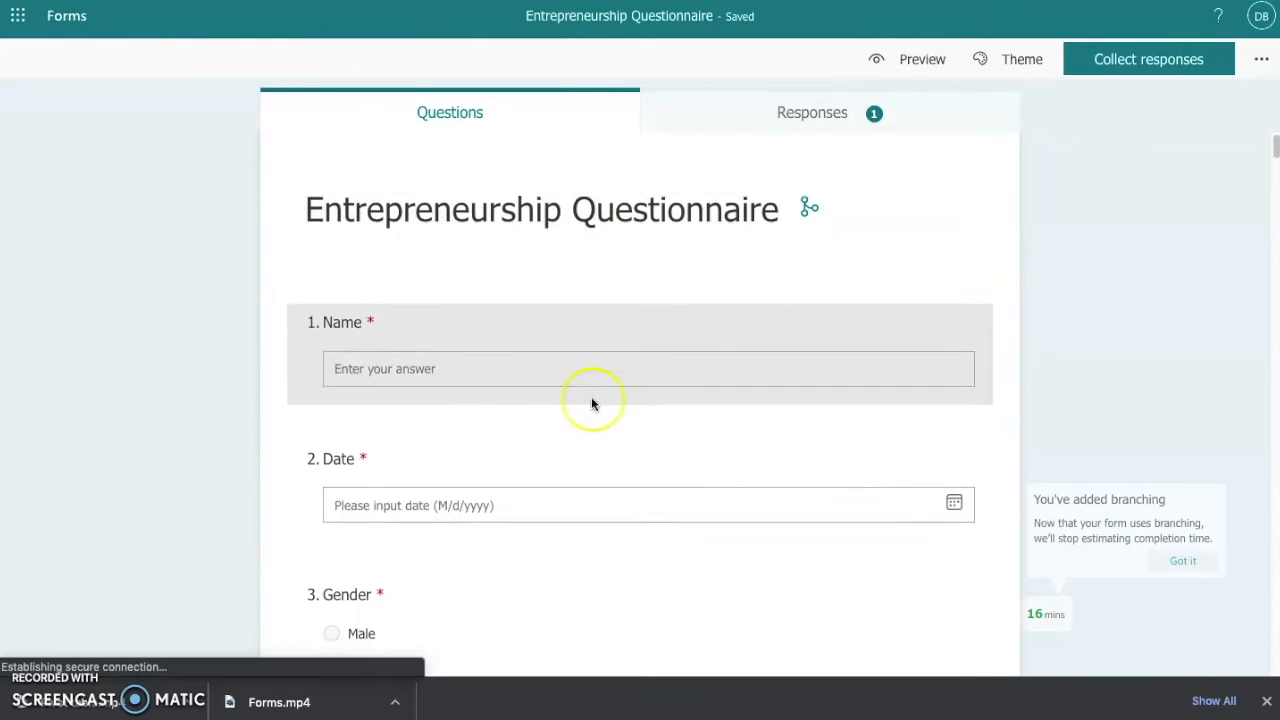
Look through the Entrepreneurship Questionnaire's questions and display its response summary.
scroll(591, 400, "down", 3)
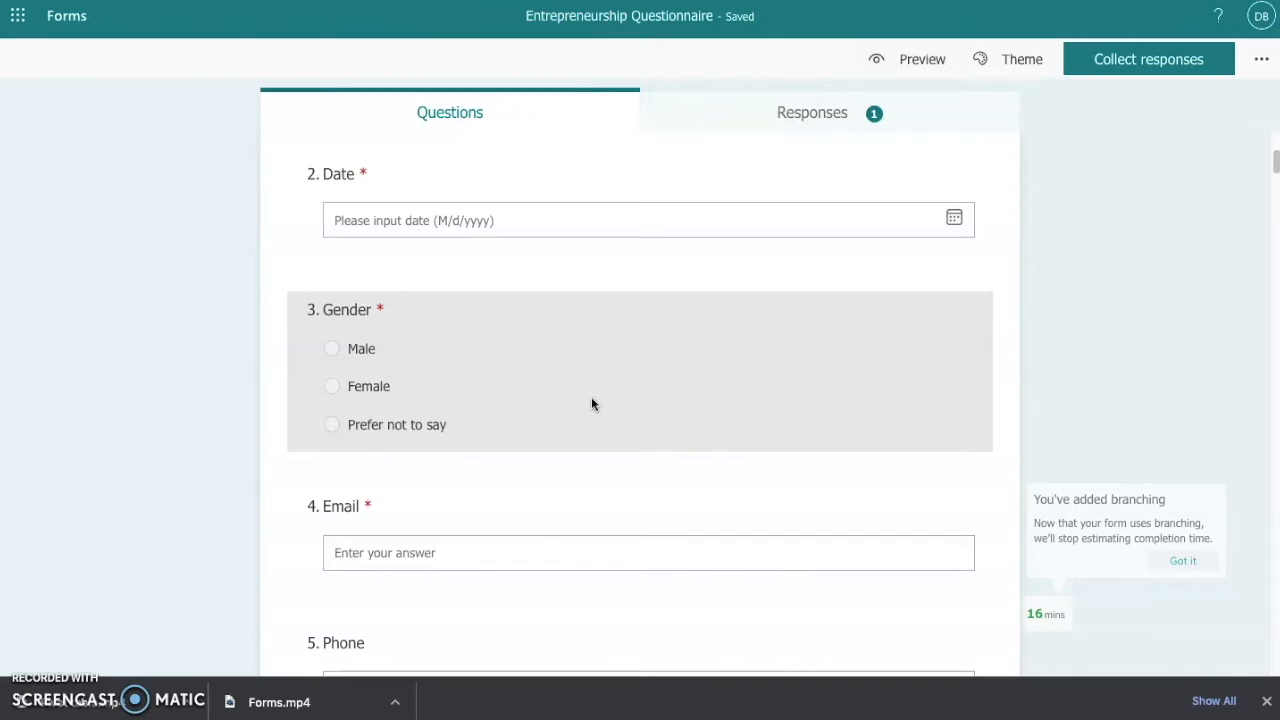
scroll(591, 400, "up", 3)
scroll(593, 431, "down", 20)
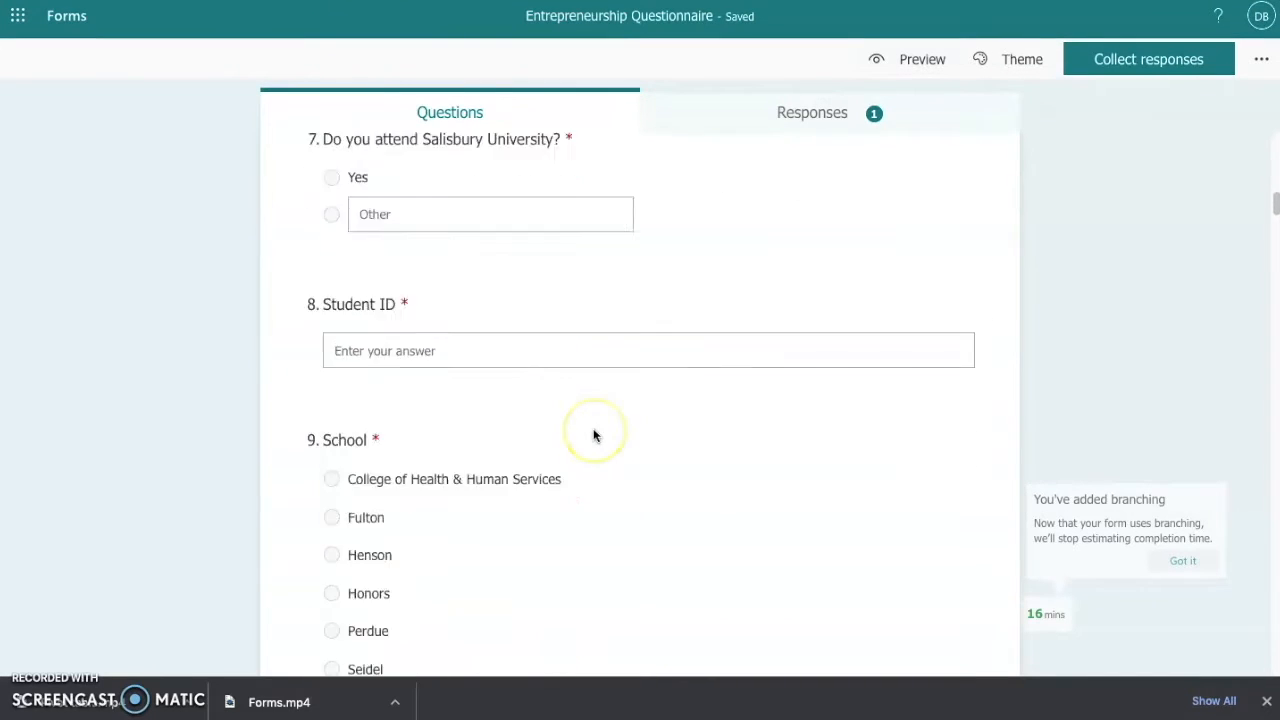
scroll(593, 435, "down", 15)
left_click(746, 113)
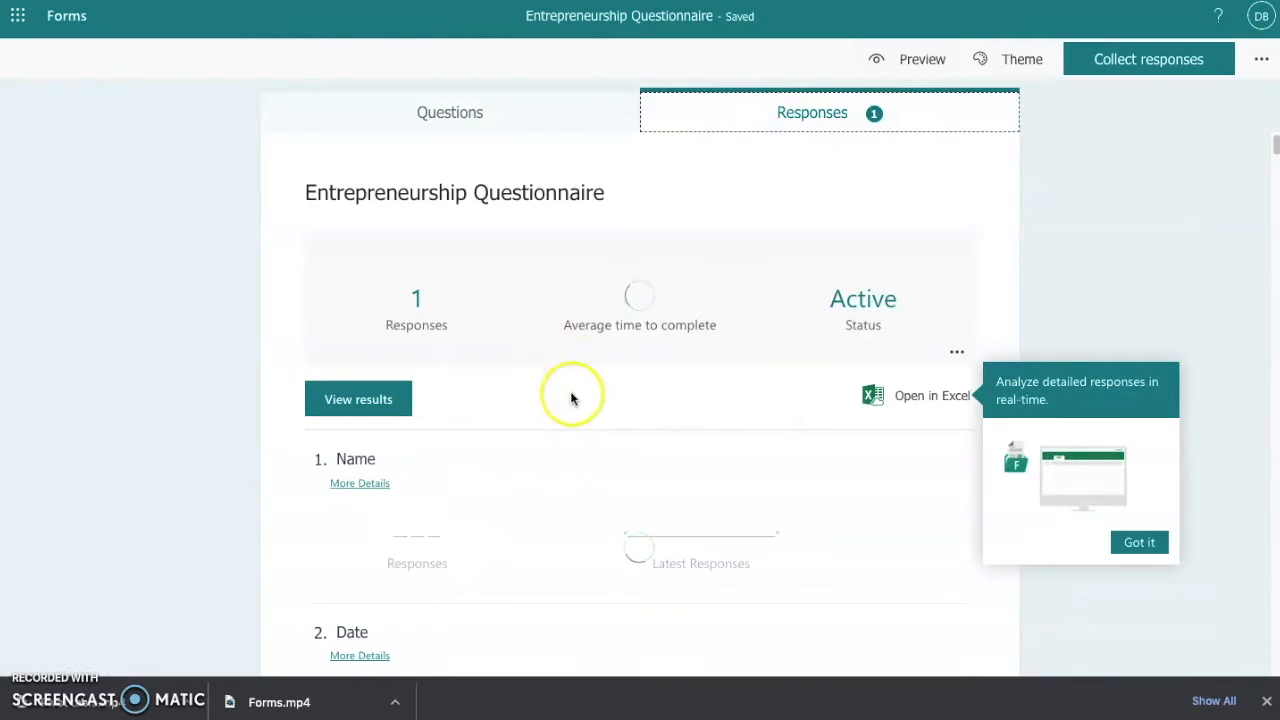
scroll(536, 505, "down", 1)
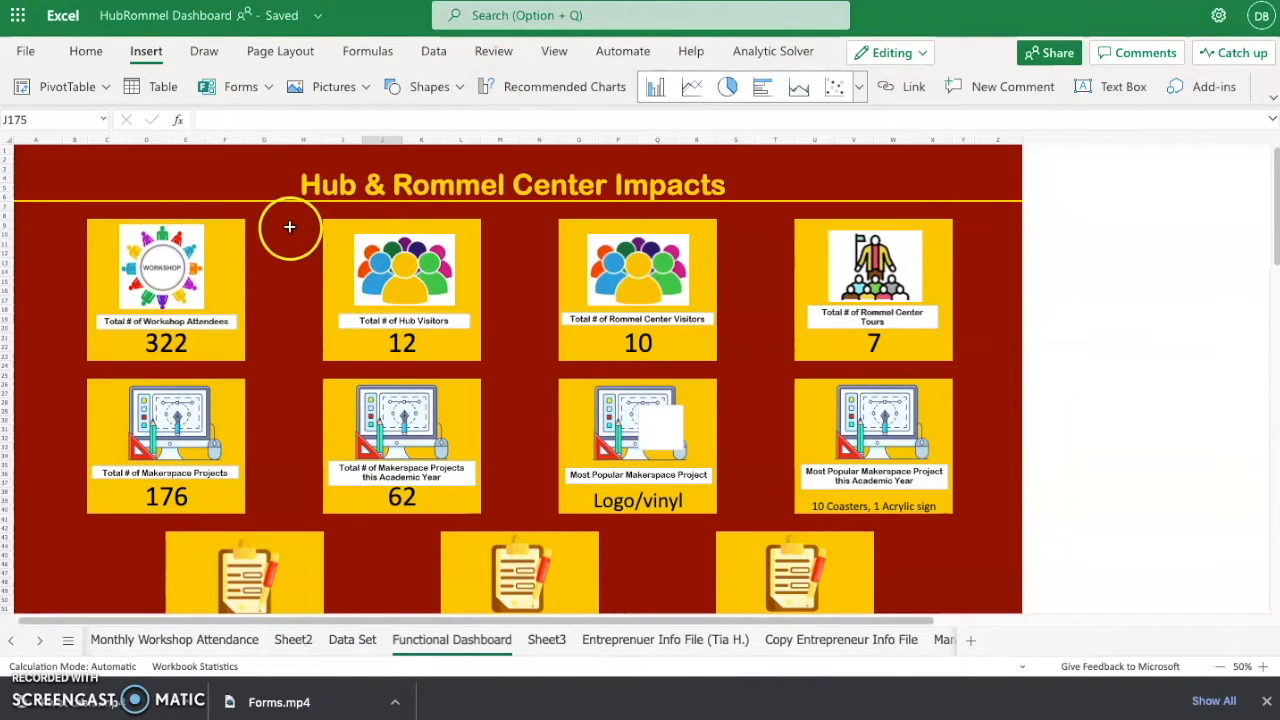
Switch back to the Excel workbook and examine the Data Set sheet's column headings and makerspace project records.
scroll(400, 420, "down", 3)
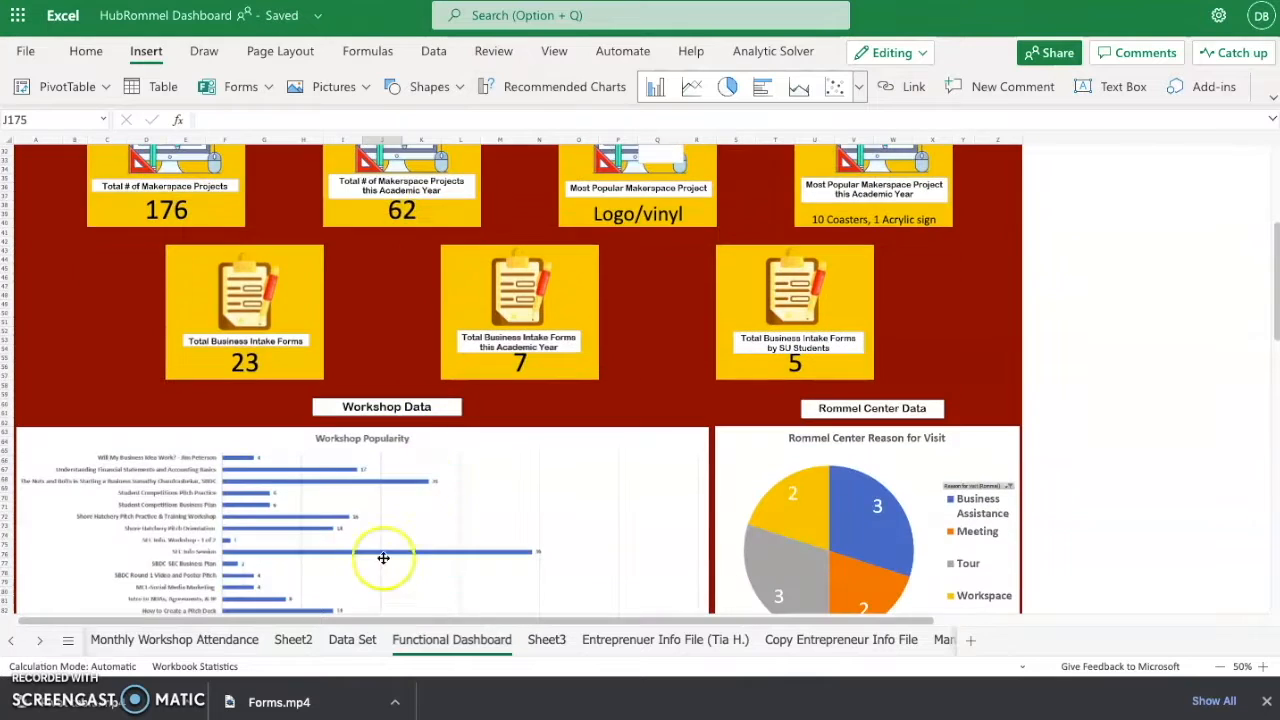
scroll(423, 434, "up", 3)
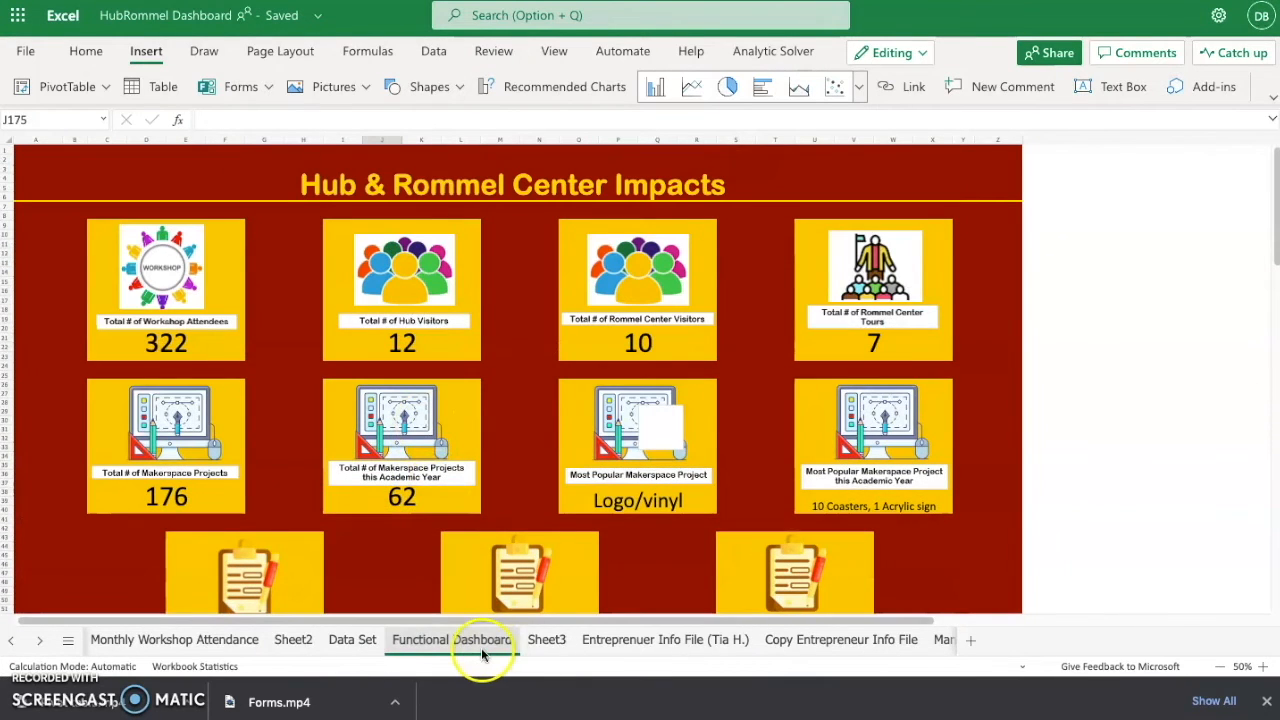
left_click(354, 643)
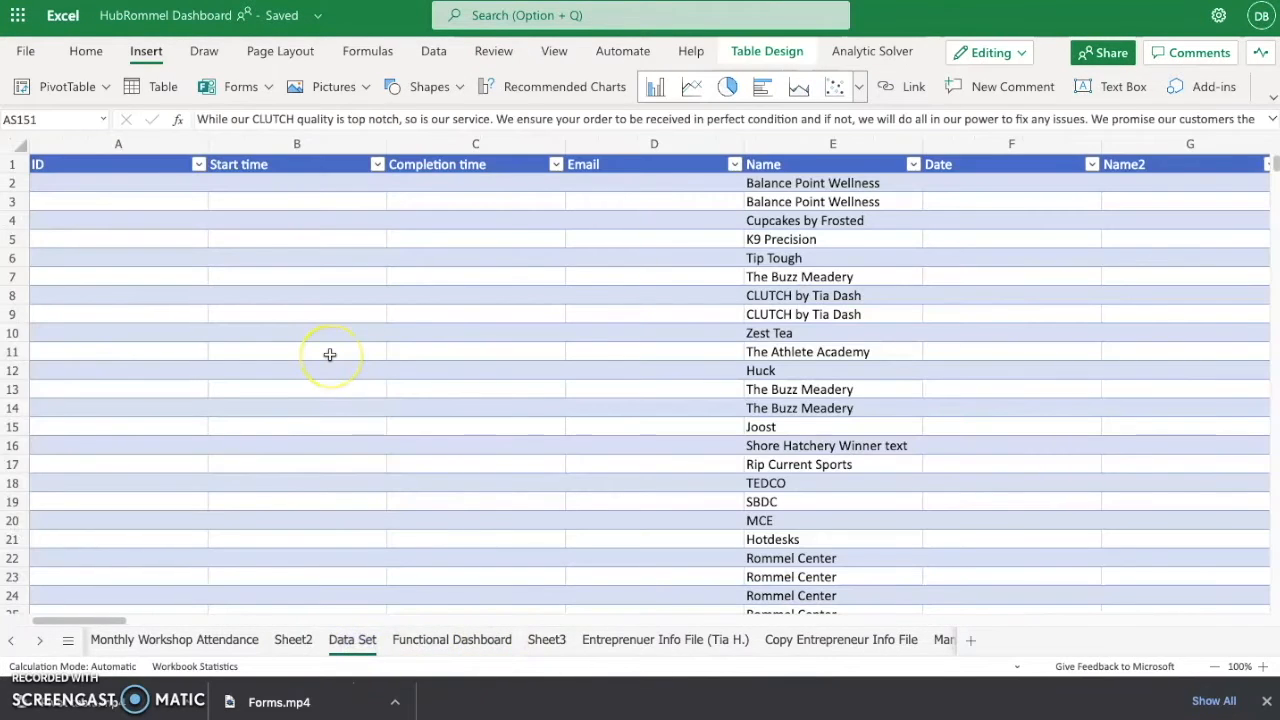
scroll(427, 264, "right", 3)
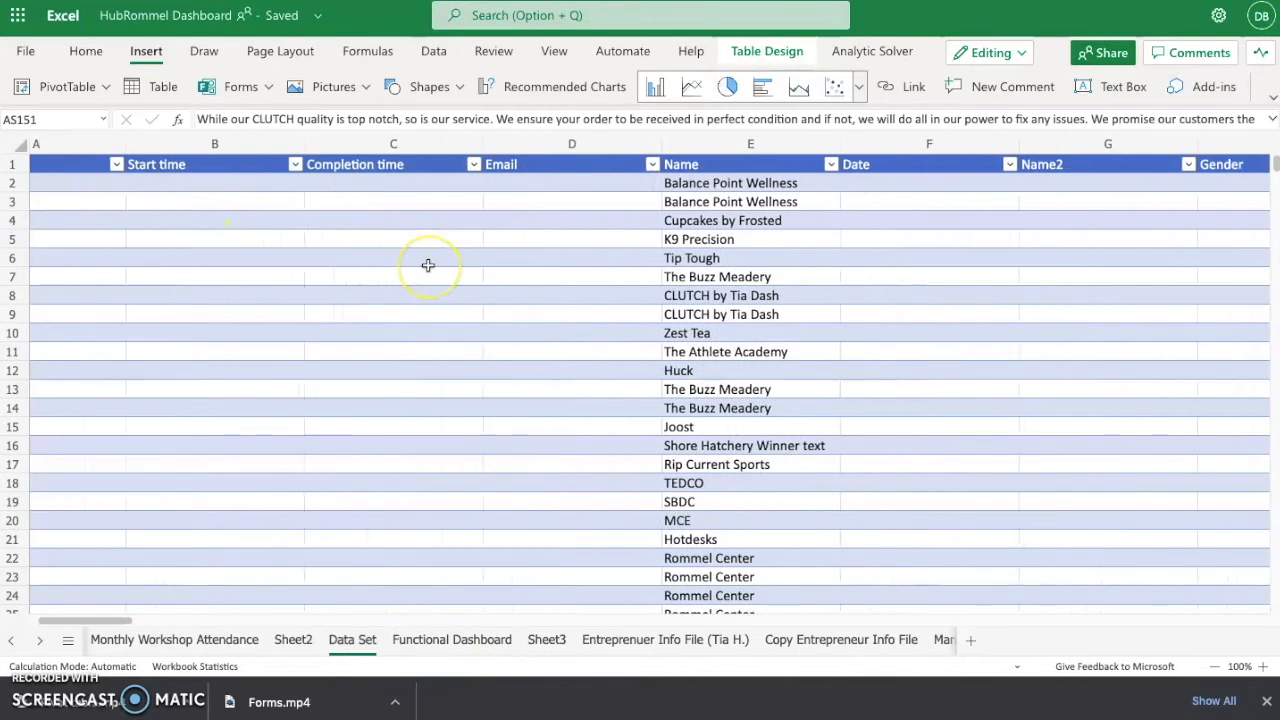
scroll(427, 264, "right", 2)
scroll(427, 380, "down", 10)
scroll(427, 380, "up", 10)
scroll(187, 256, "left", 1)
scroll(187, 256, "right", 15)
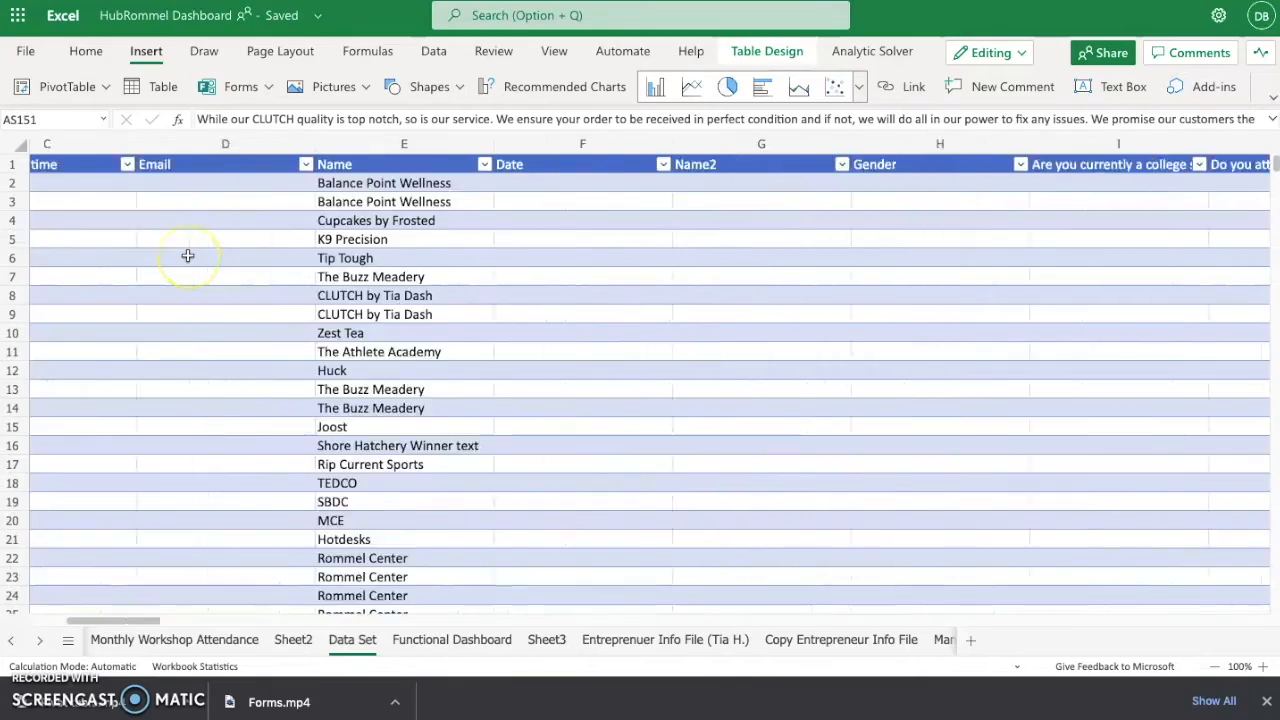
scroll(187, 256, "right", 5)
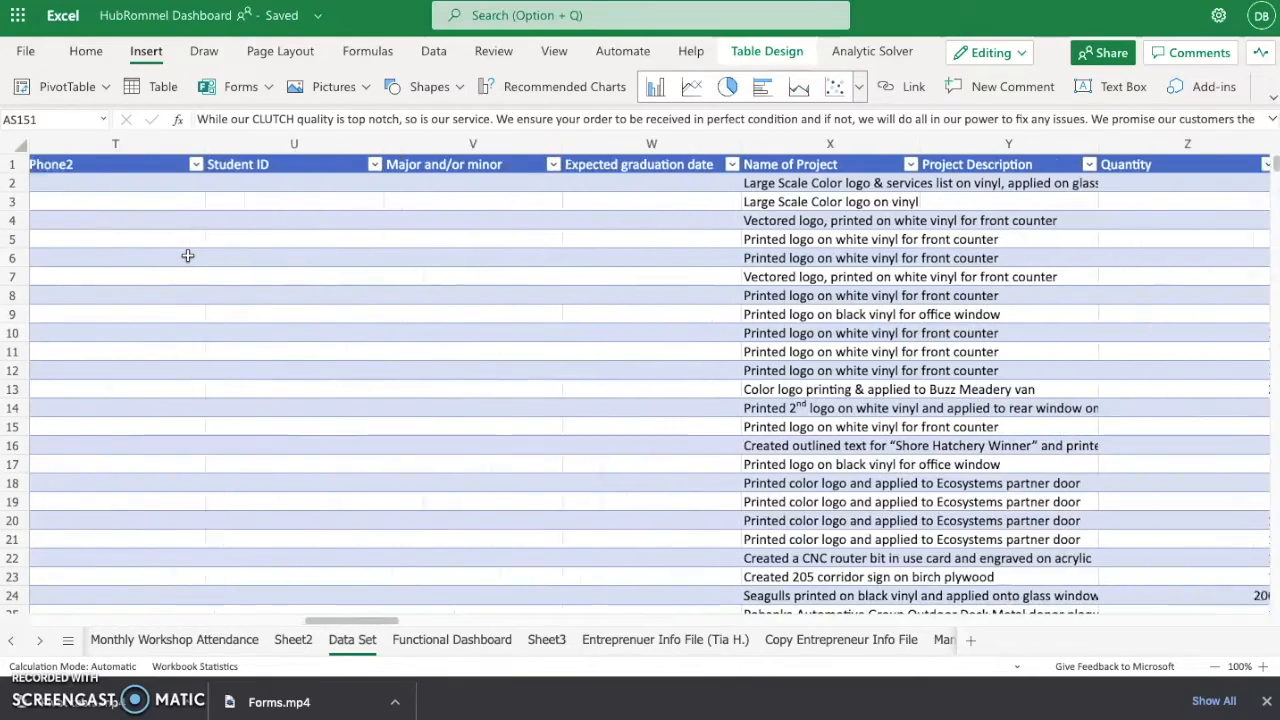
scroll(538, 398, "down", 8)
scroll(538, 398, "down", 20)
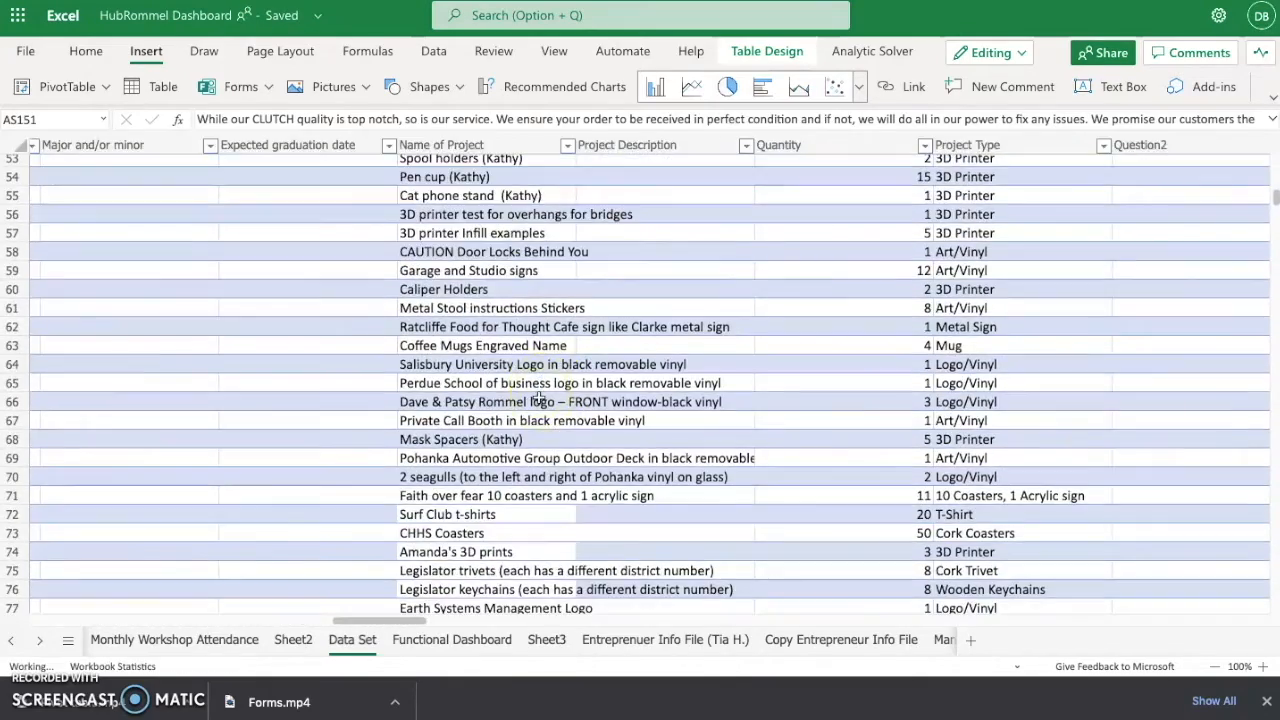
scroll(538, 398, "left", 3)
scroll(538, 398, "left", 15)
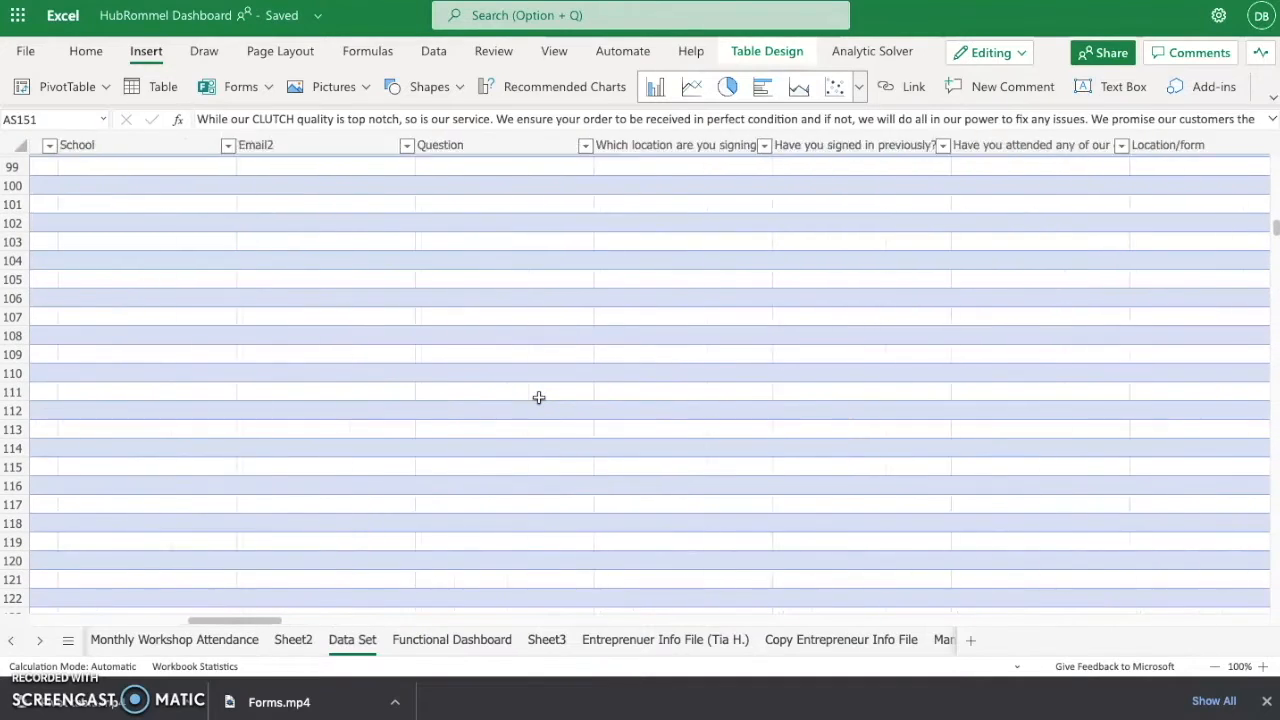
scroll(538, 398, "up", 11)
scroll(538, 398, "up", 20)
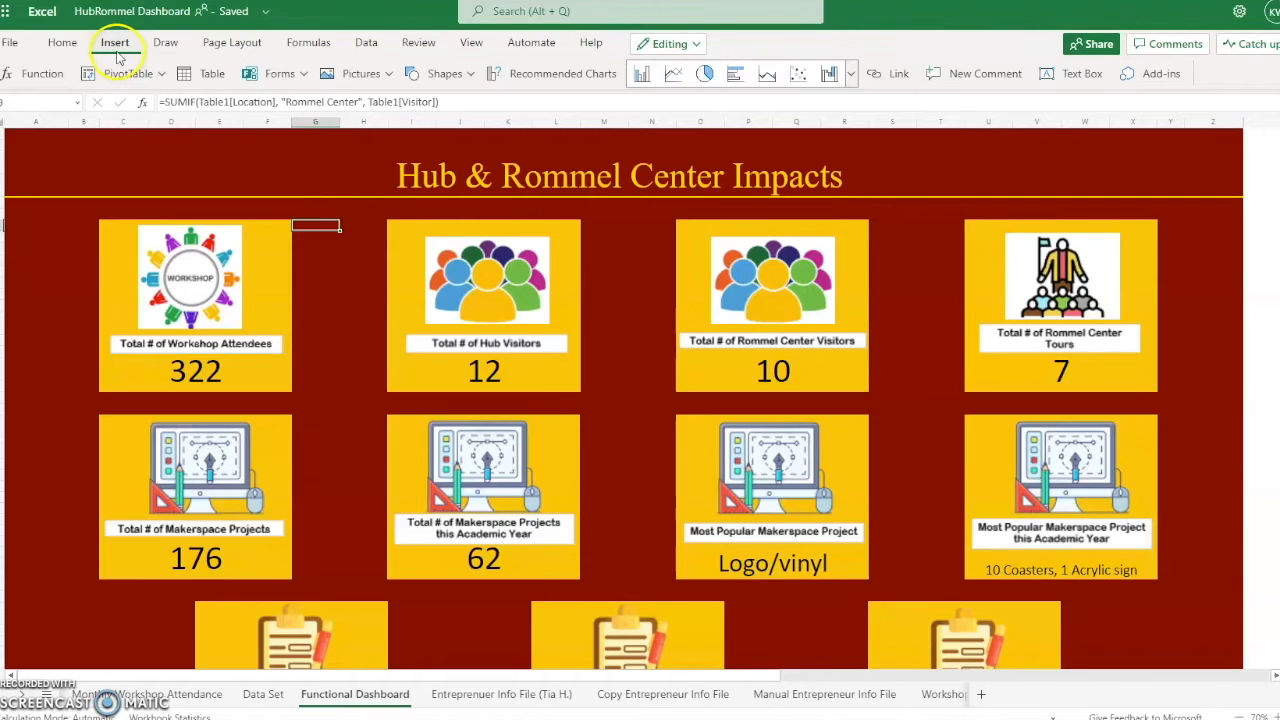
Open the Functional Dashboard workbook's linked form for editing and review the responses collected for its first questions.
left_click(276, 76)
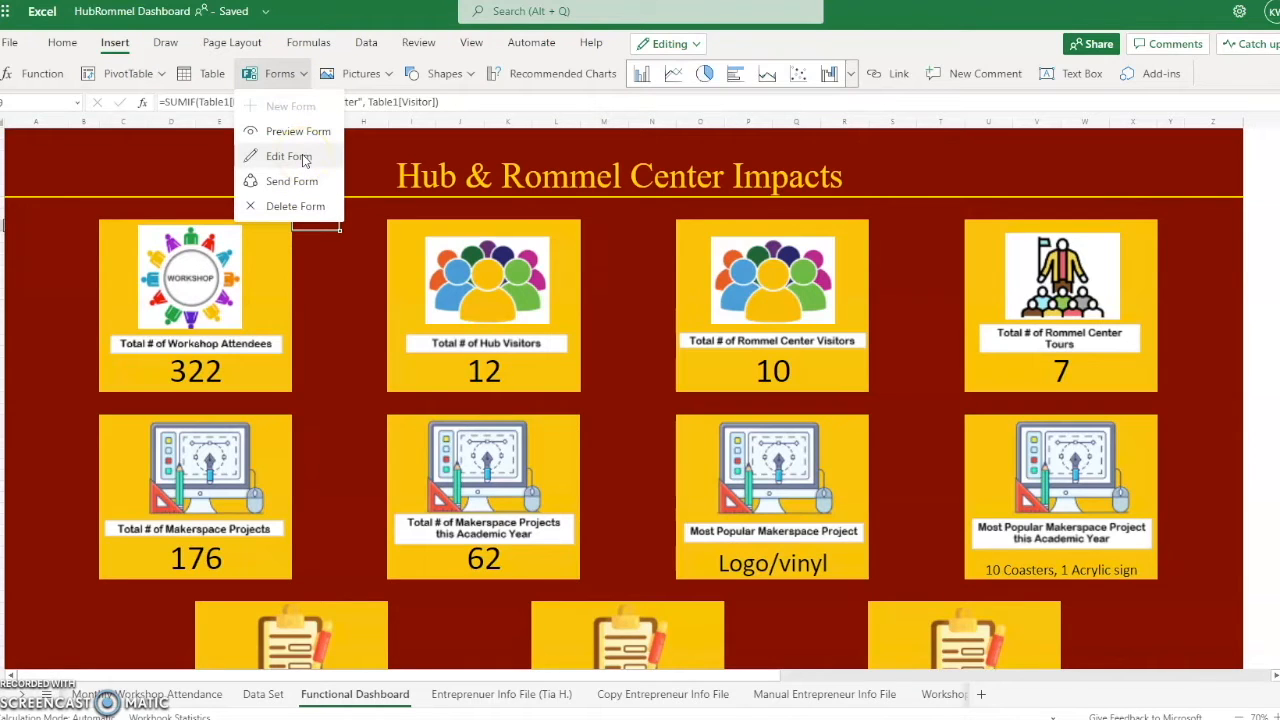
left_click(300, 157)
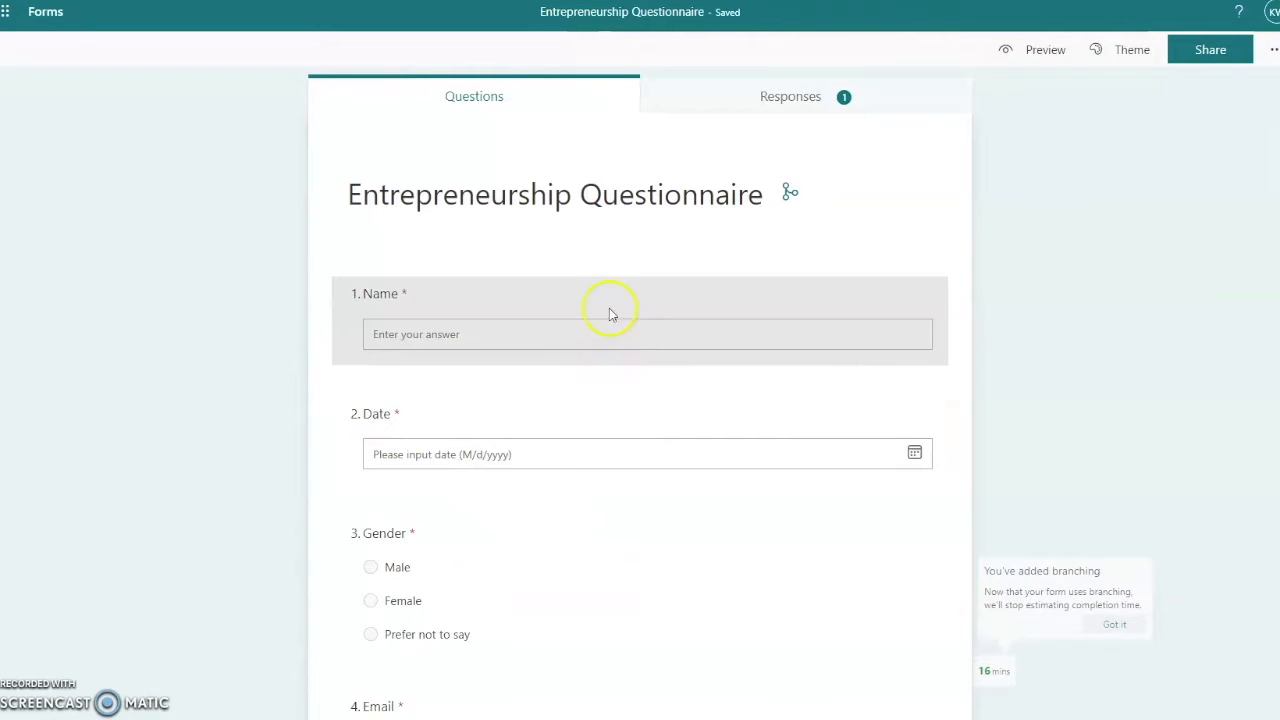
left_click(791, 100)
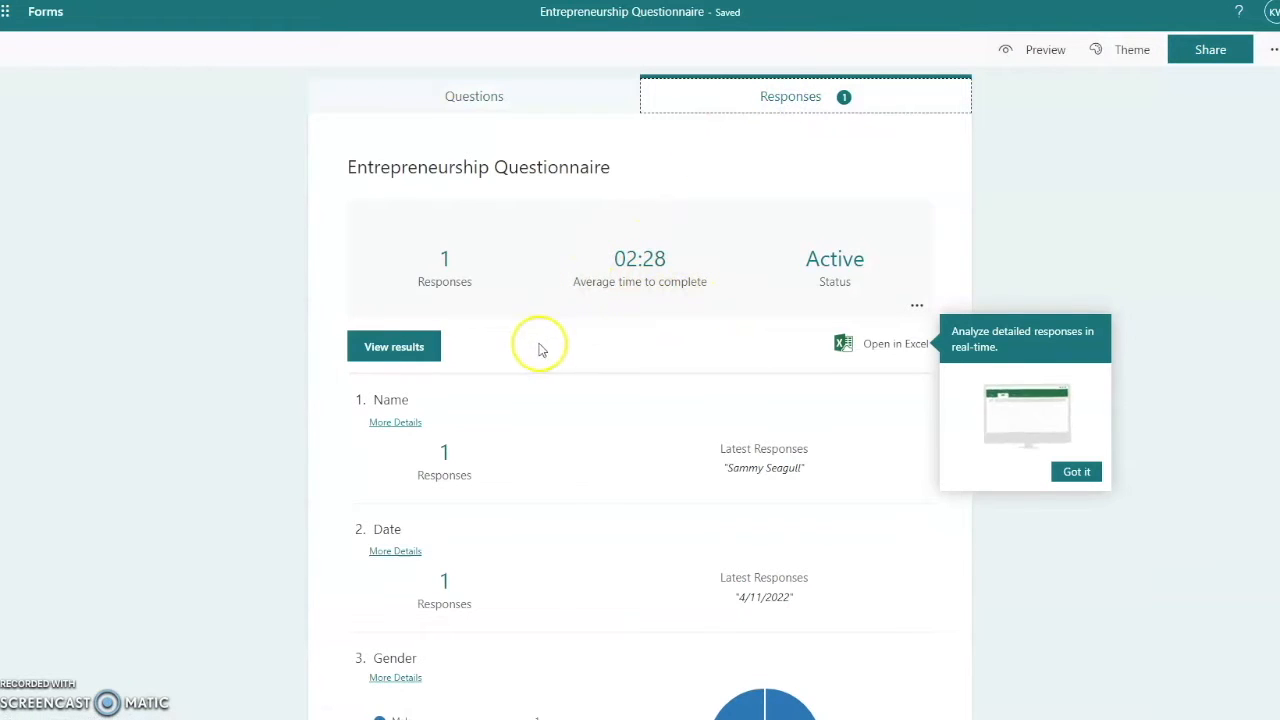
scroll(620, 420, "down", 2)
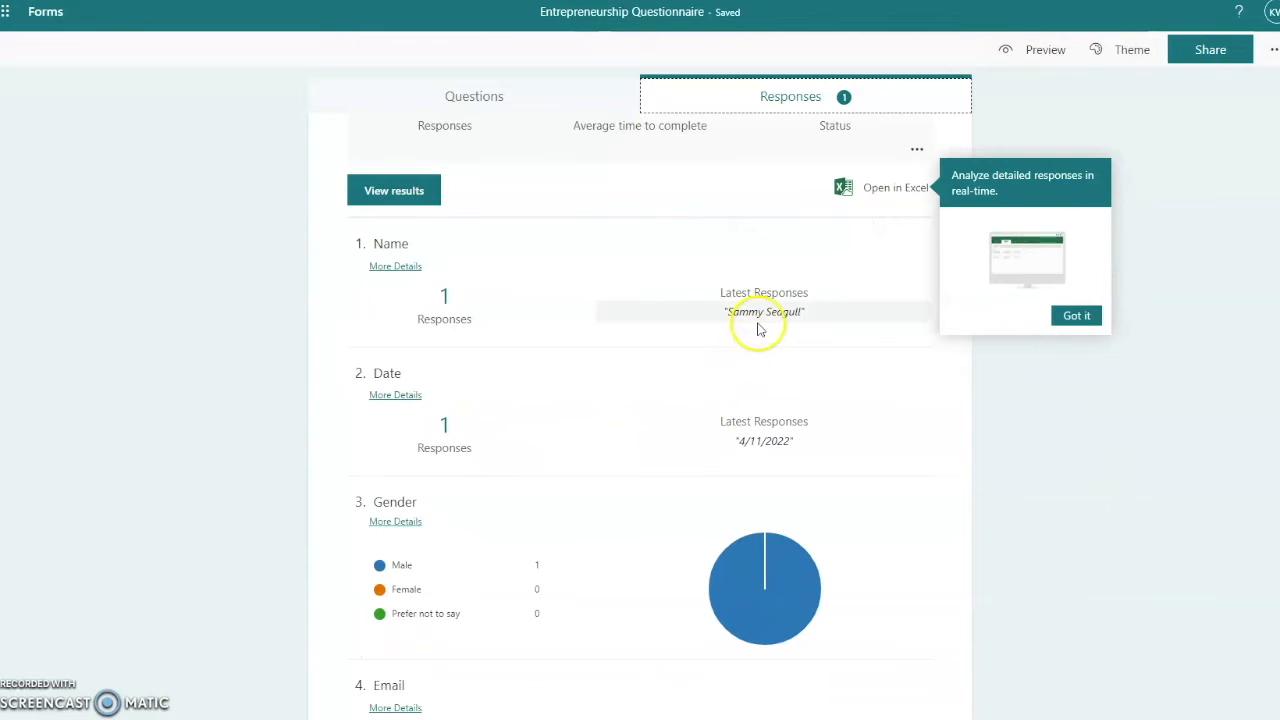
scroll(597, 380, "down", 2)
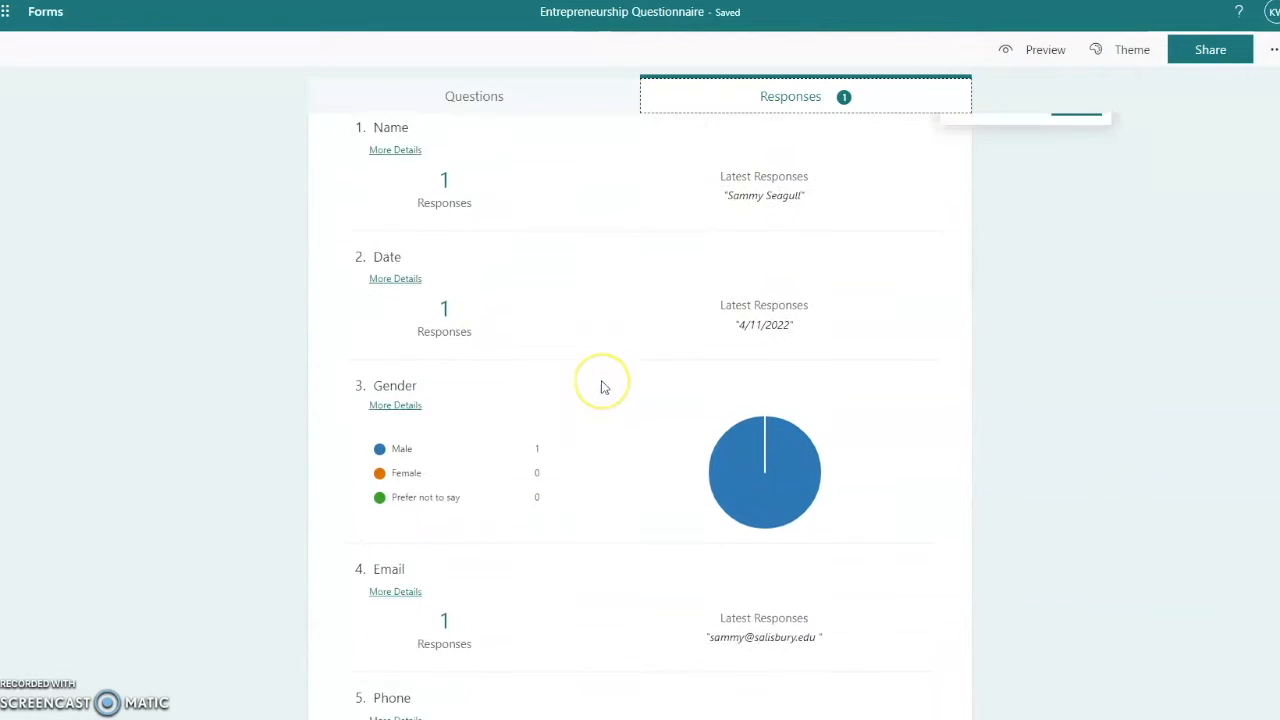
scroll(603, 387, "down", 6)
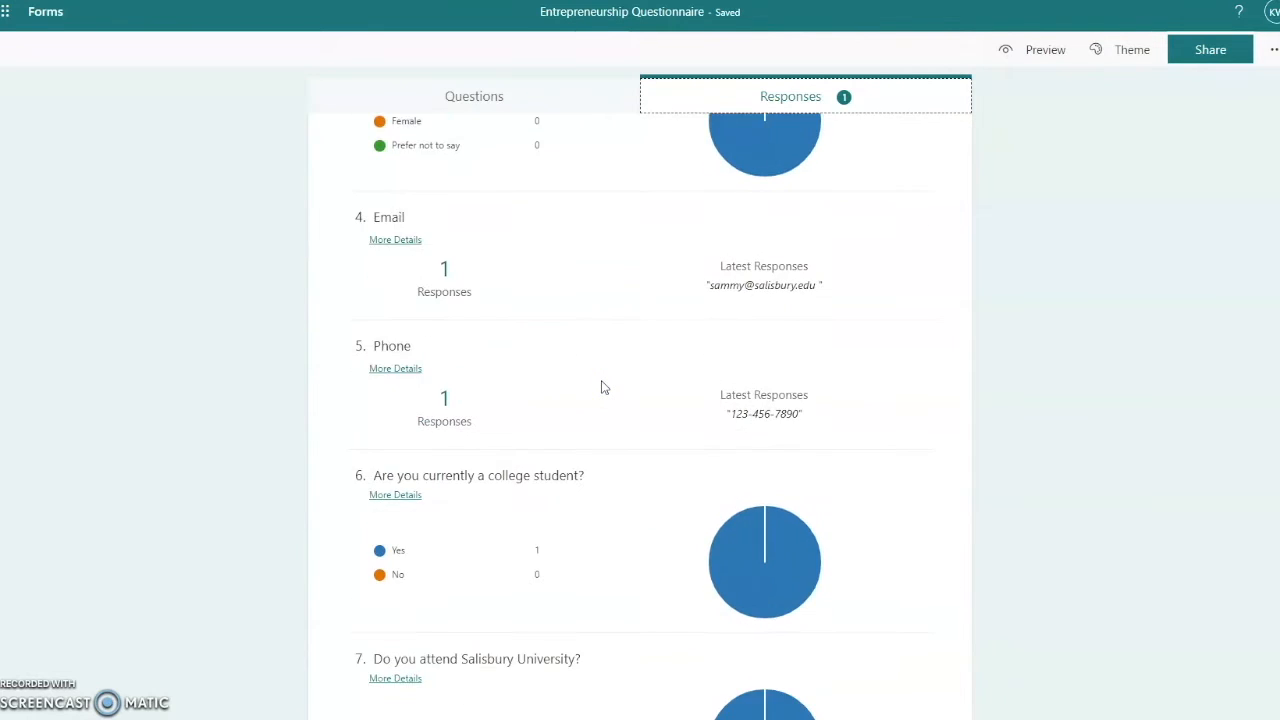
scroll(601, 387, "down", 4)
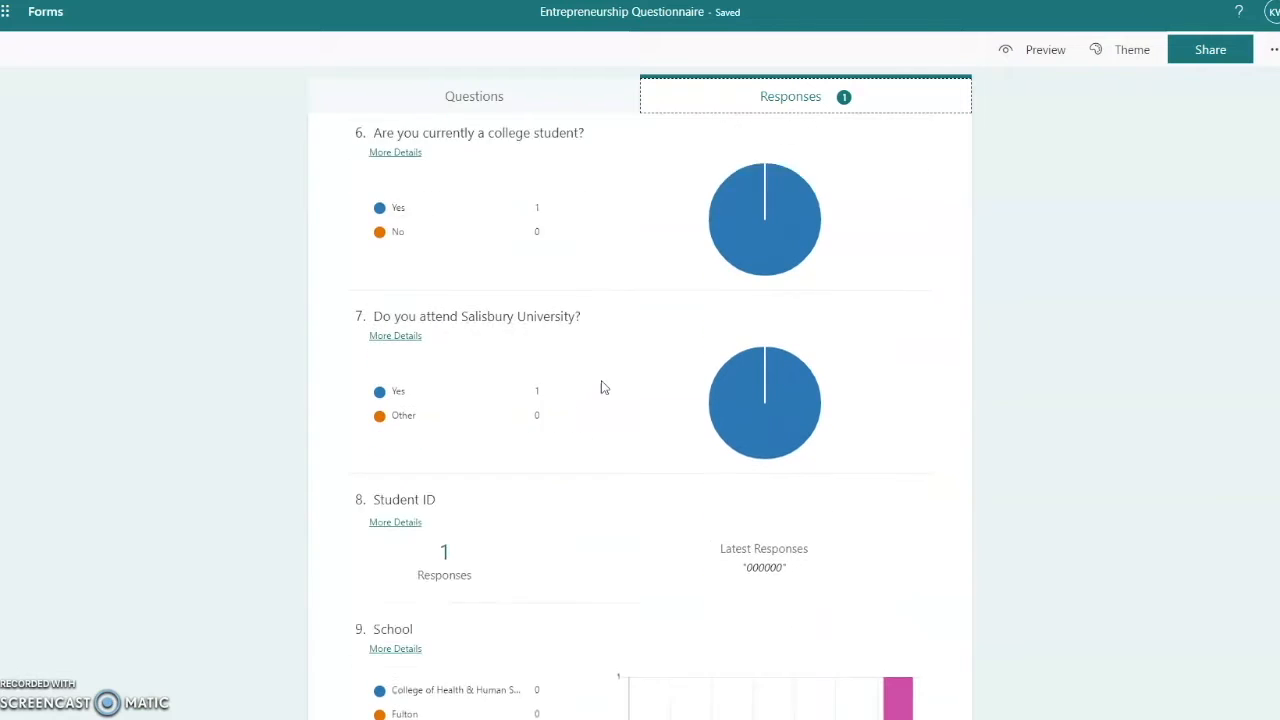
Return to the questionnaire's questions and add a new Choice question after question 55.
left_click(533, 98)
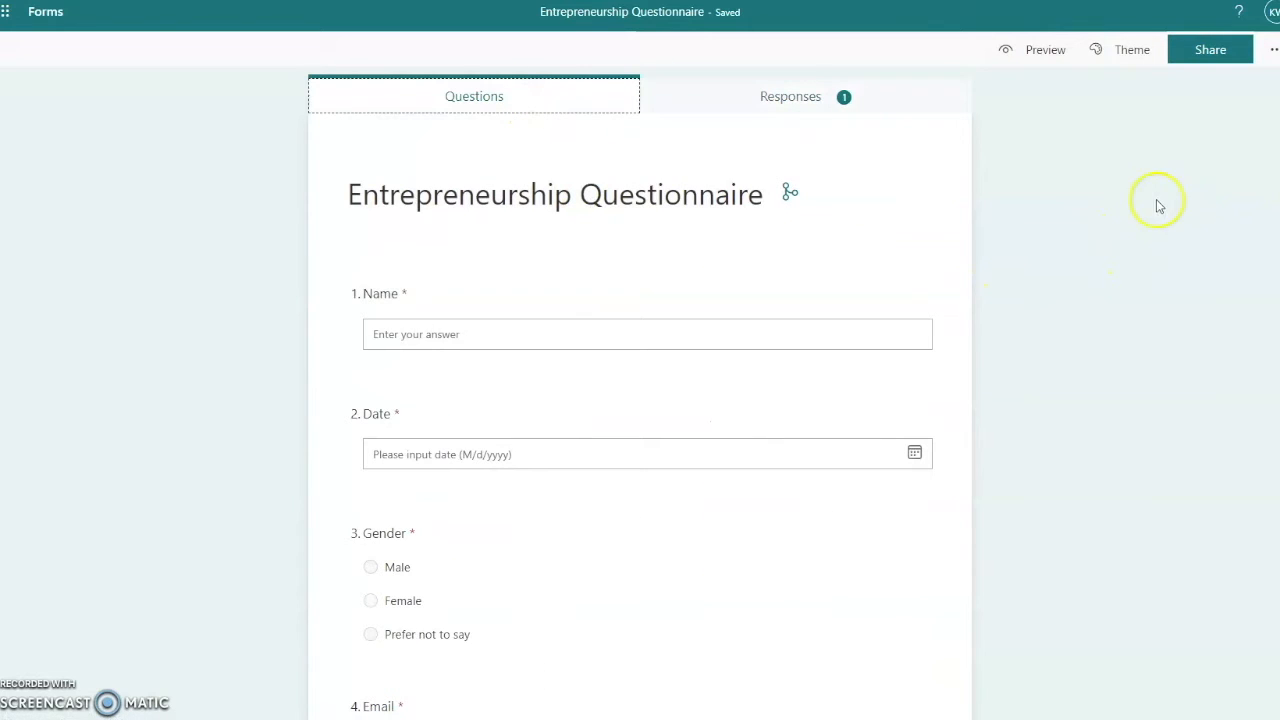
left_click_drag(1270, 130, 1247, 708)
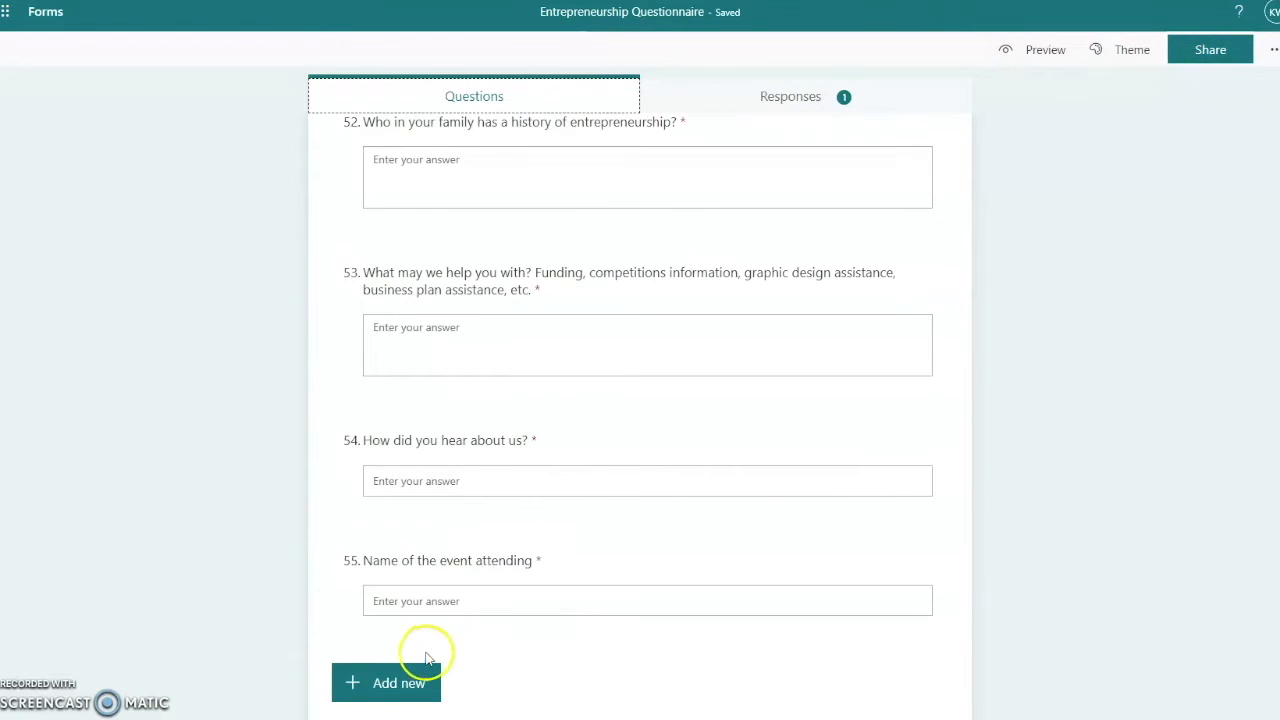
left_click(414, 681)
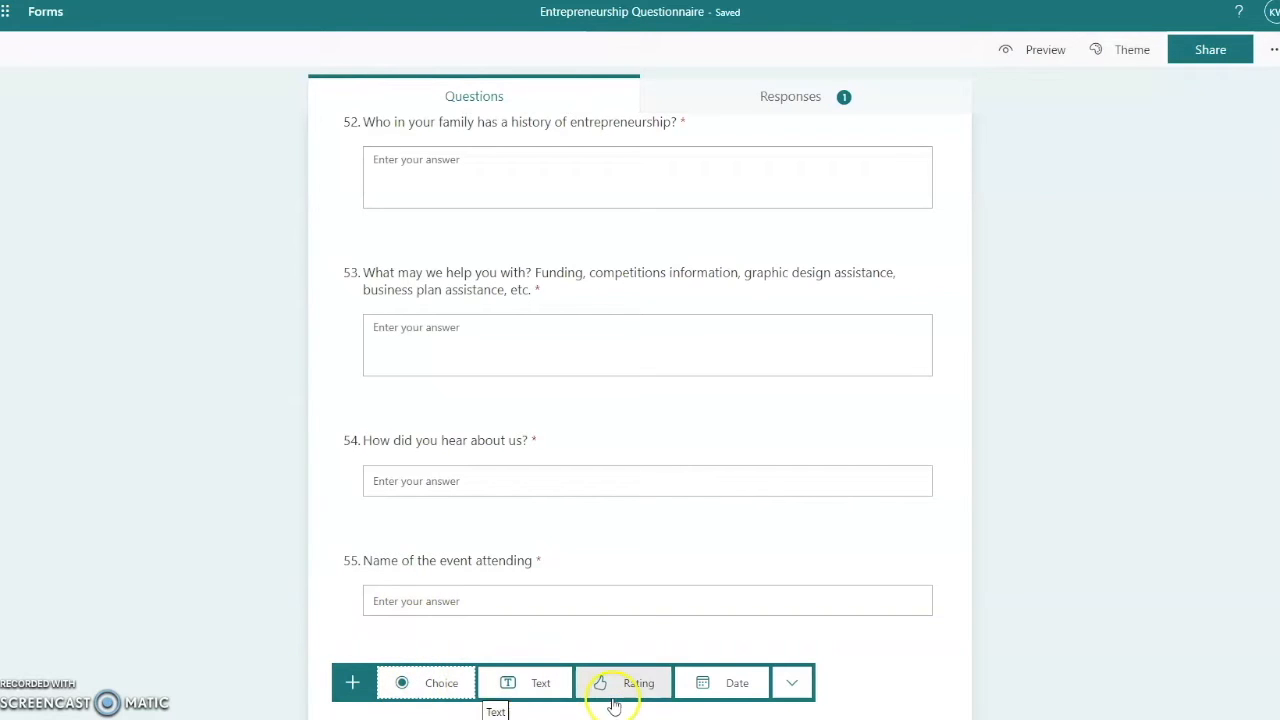
left_click(792, 683)
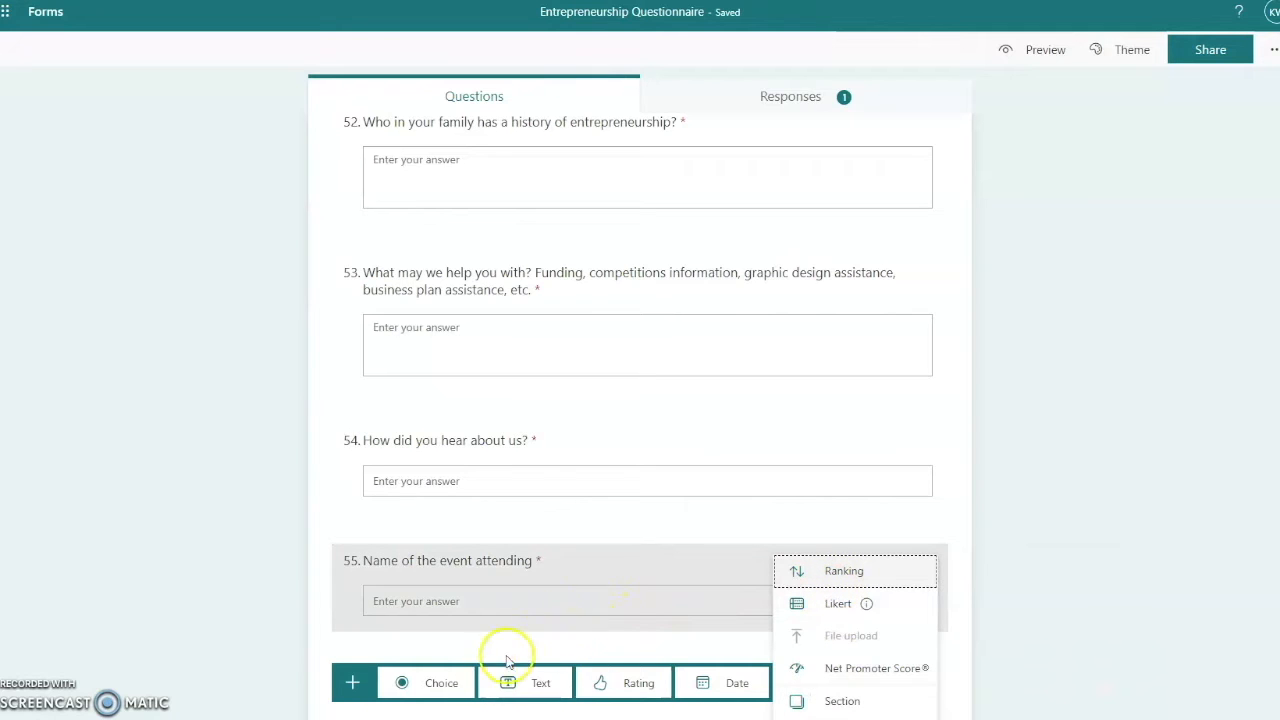
left_click(441, 683)
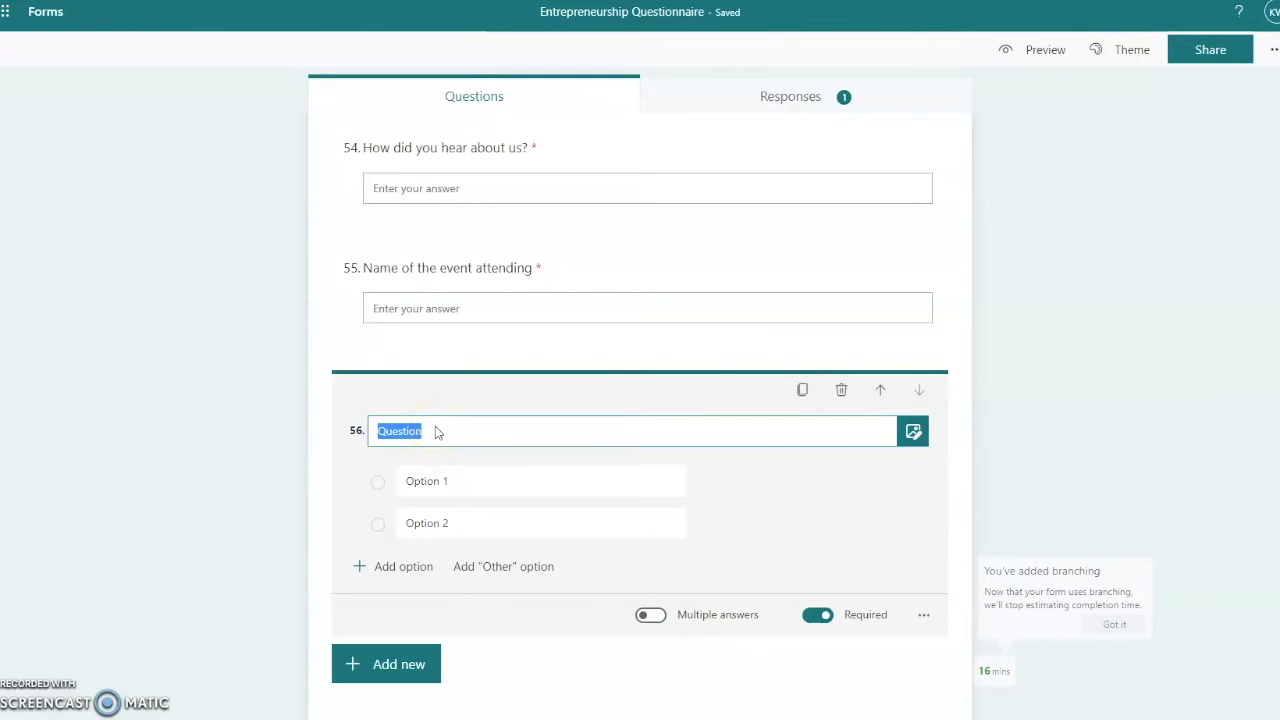
Name the two answer options of the new question 56 "yes" and "no".
left_click(450, 481)
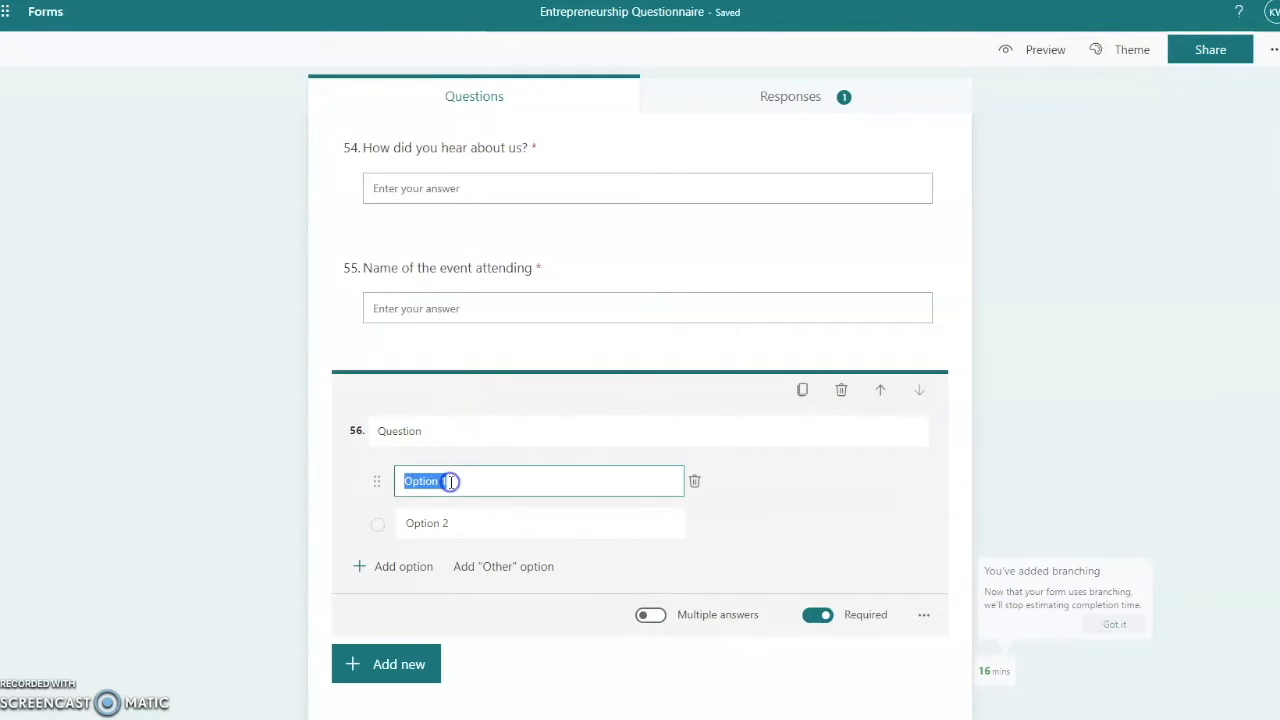
key("BackSpace")
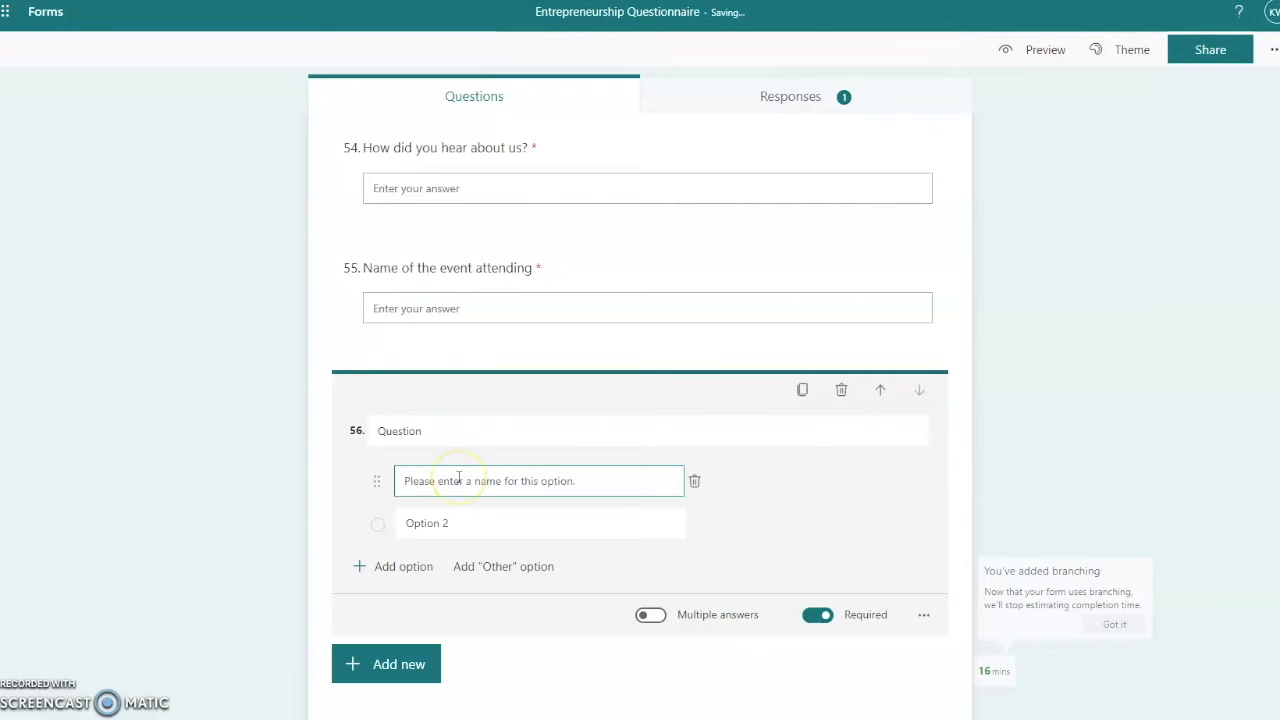
type("yes")
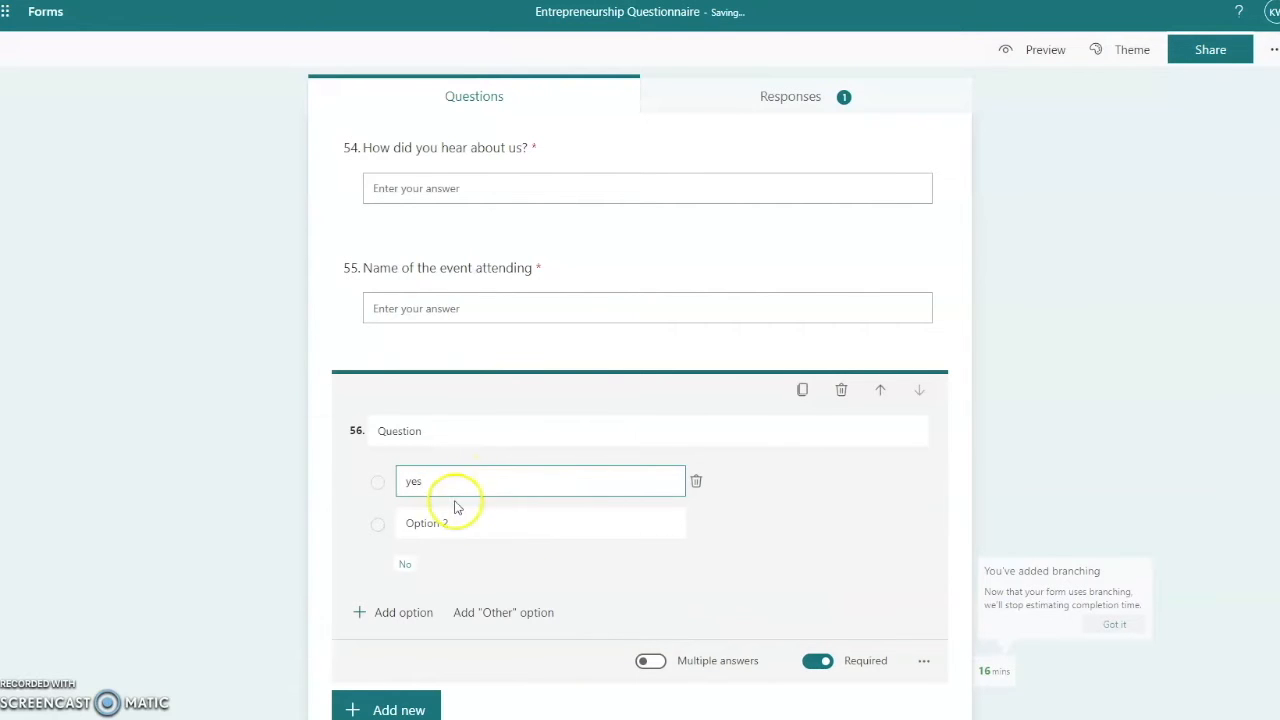
left_click(445, 519)
type("no")
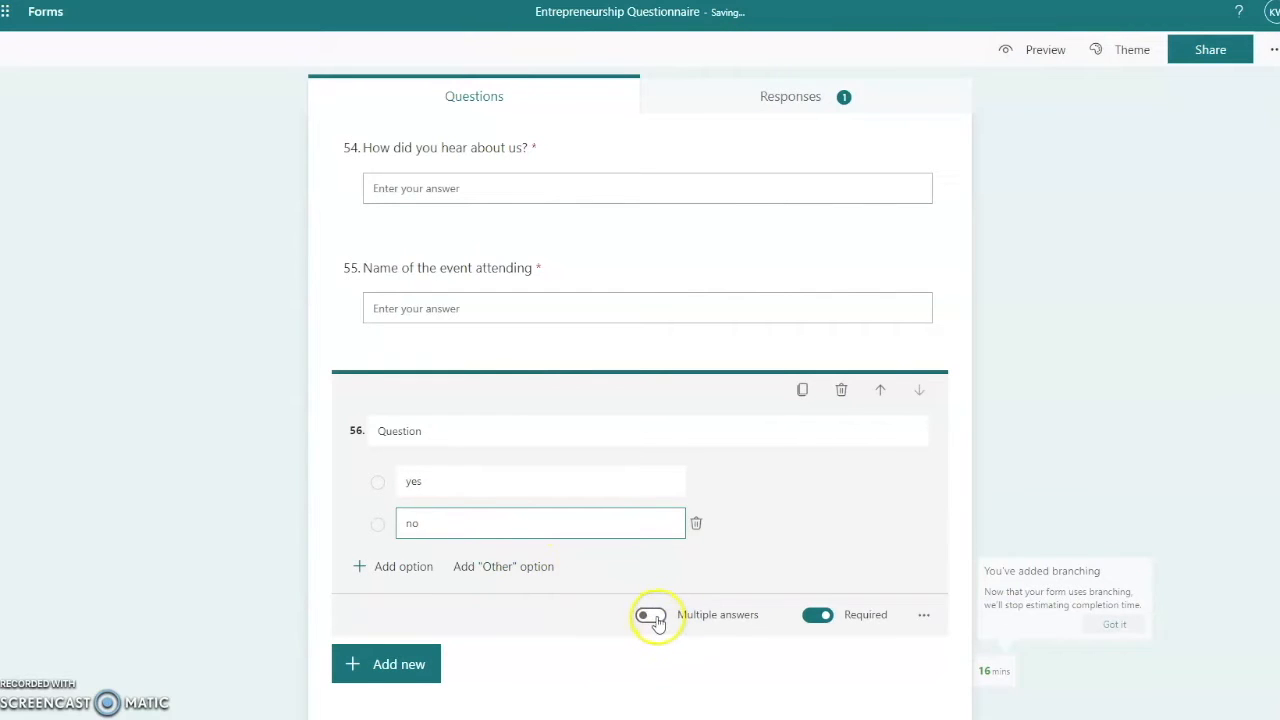
Allow multiple answers for question 56, and switch its Required setting off and back on.
left_click(655, 615)
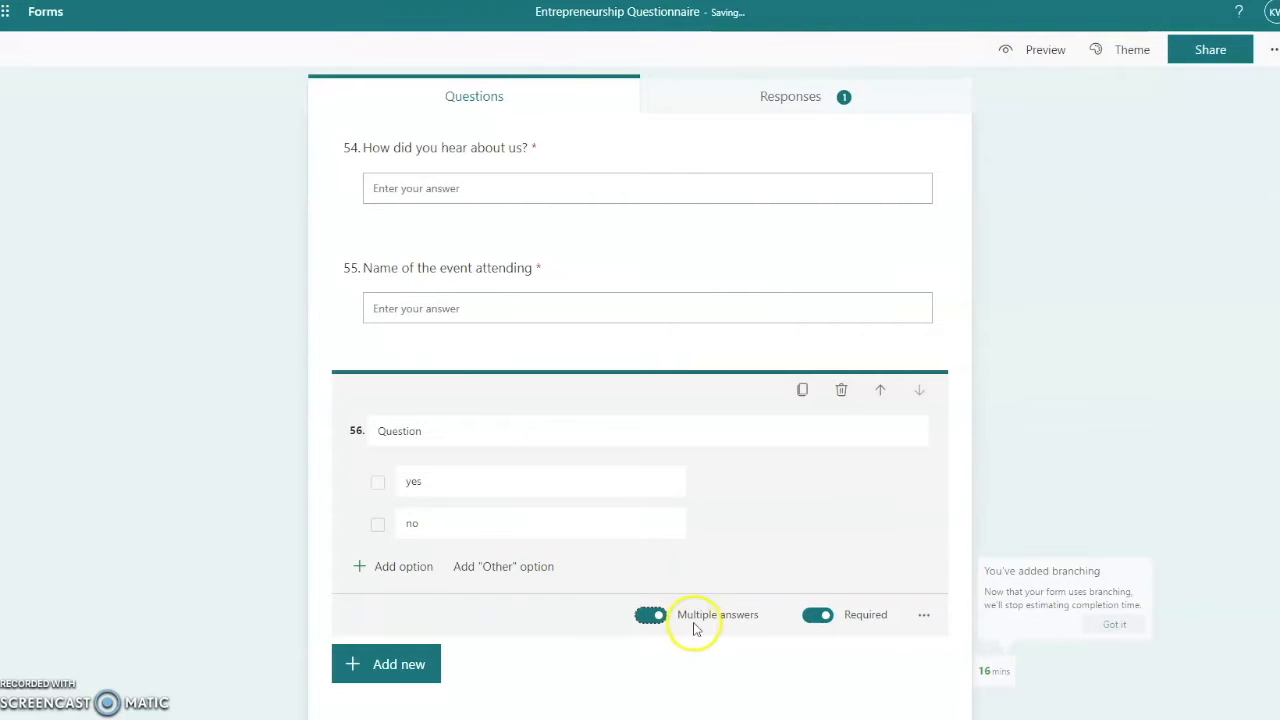
left_click(827, 619)
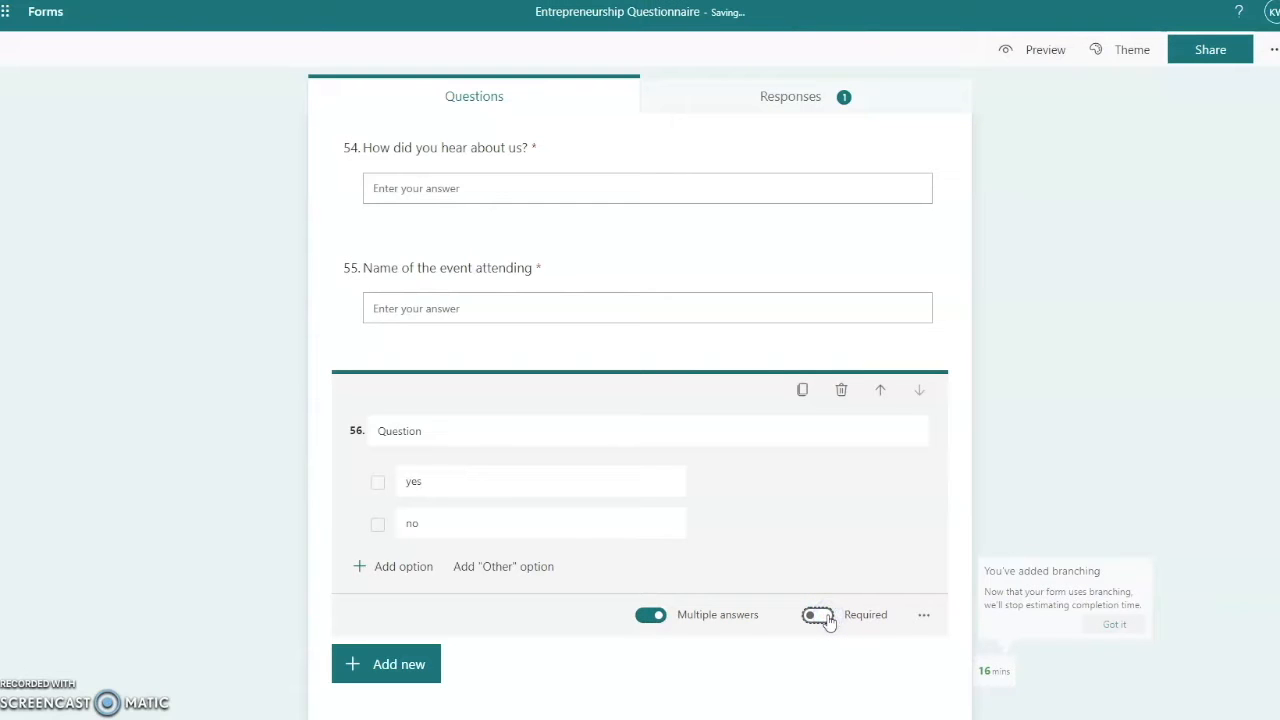
left_click(827, 619)
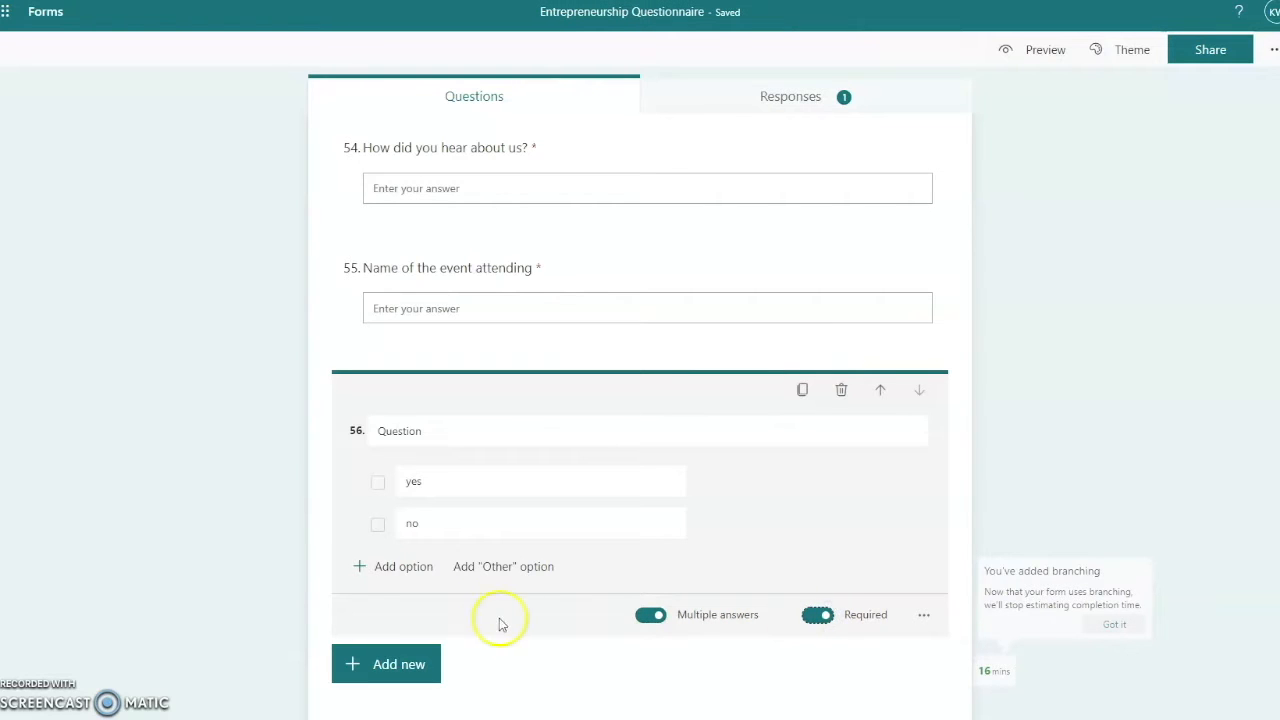
Duplicate question 56 and move the copy up to position 54, above "How did you hear about us?".
left_click(803, 392)
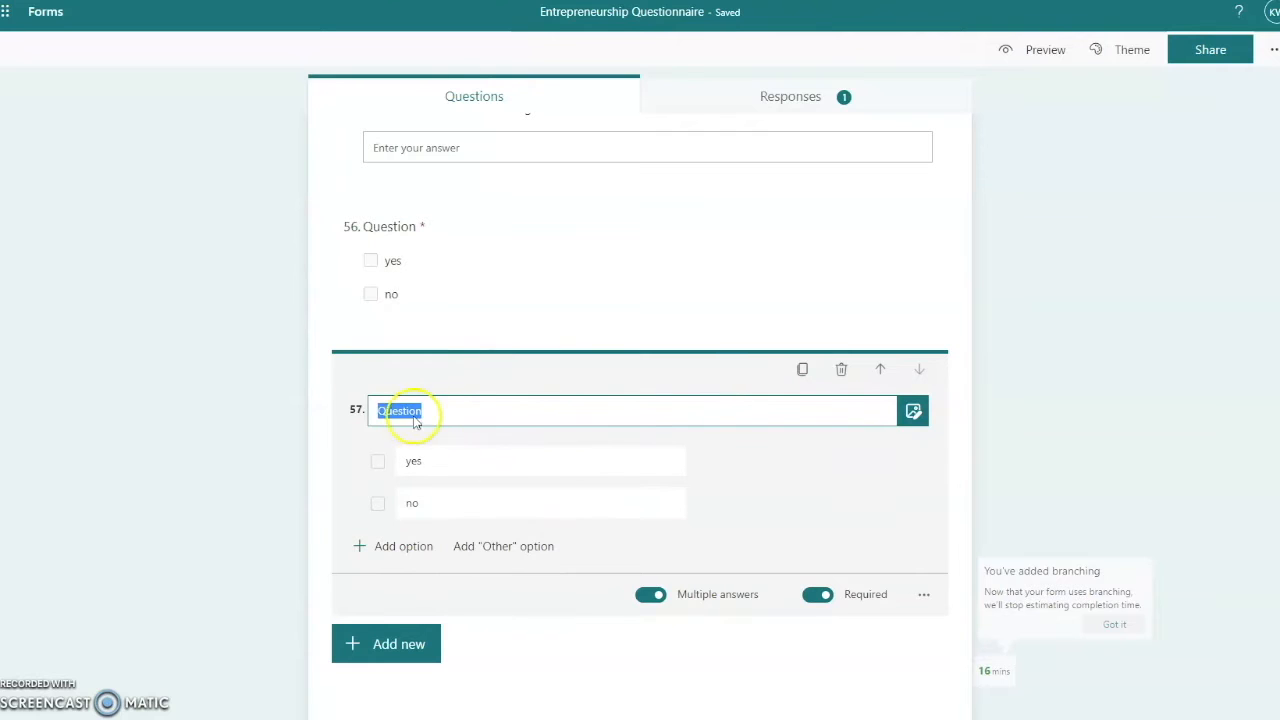
left_click(881, 372)
left_click(882, 231)
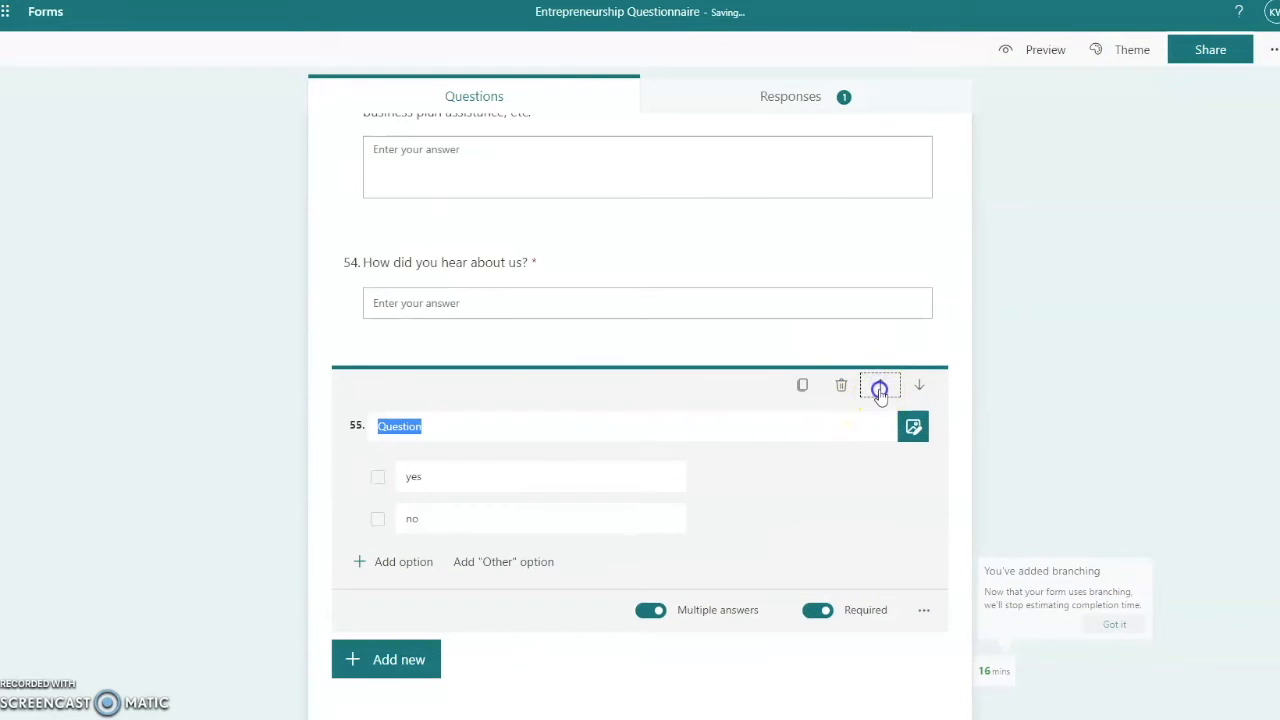
left_click(880, 386)
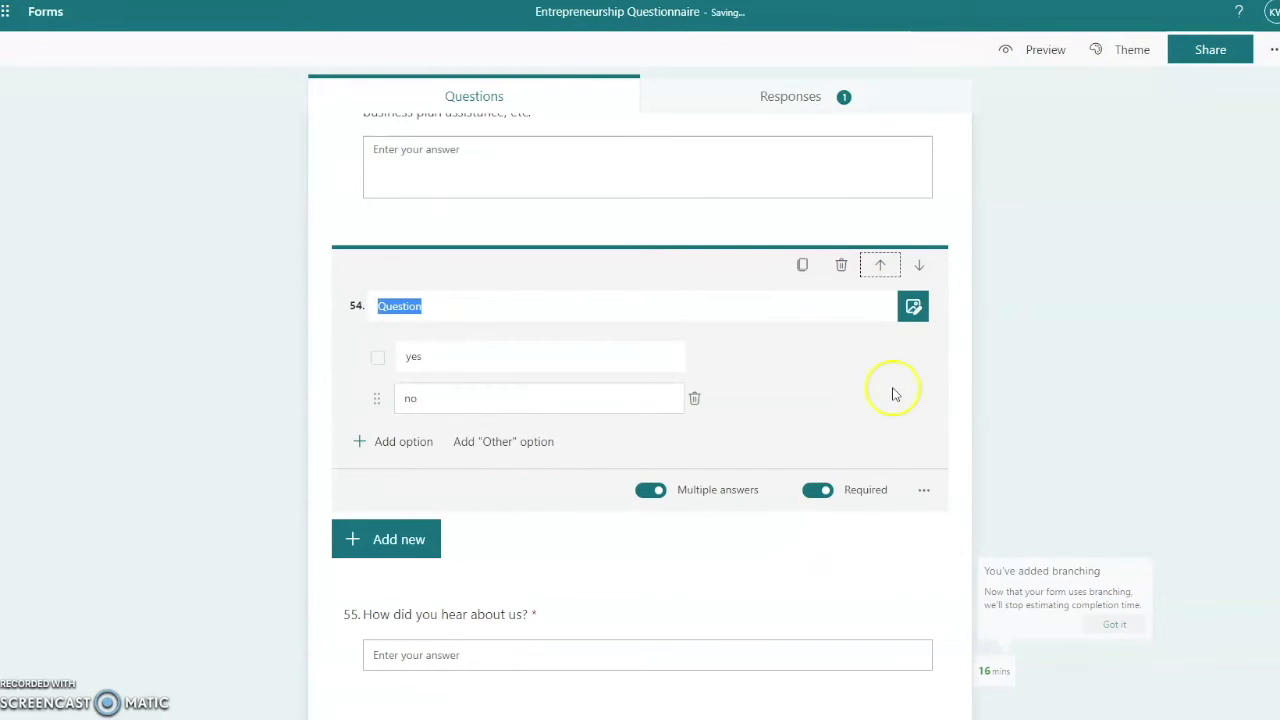
Delete the duplicated yes/no question at position 54 and the remaining sample question 56 from the questionnaire.
left_click(840, 265)
left_click(760, 402)
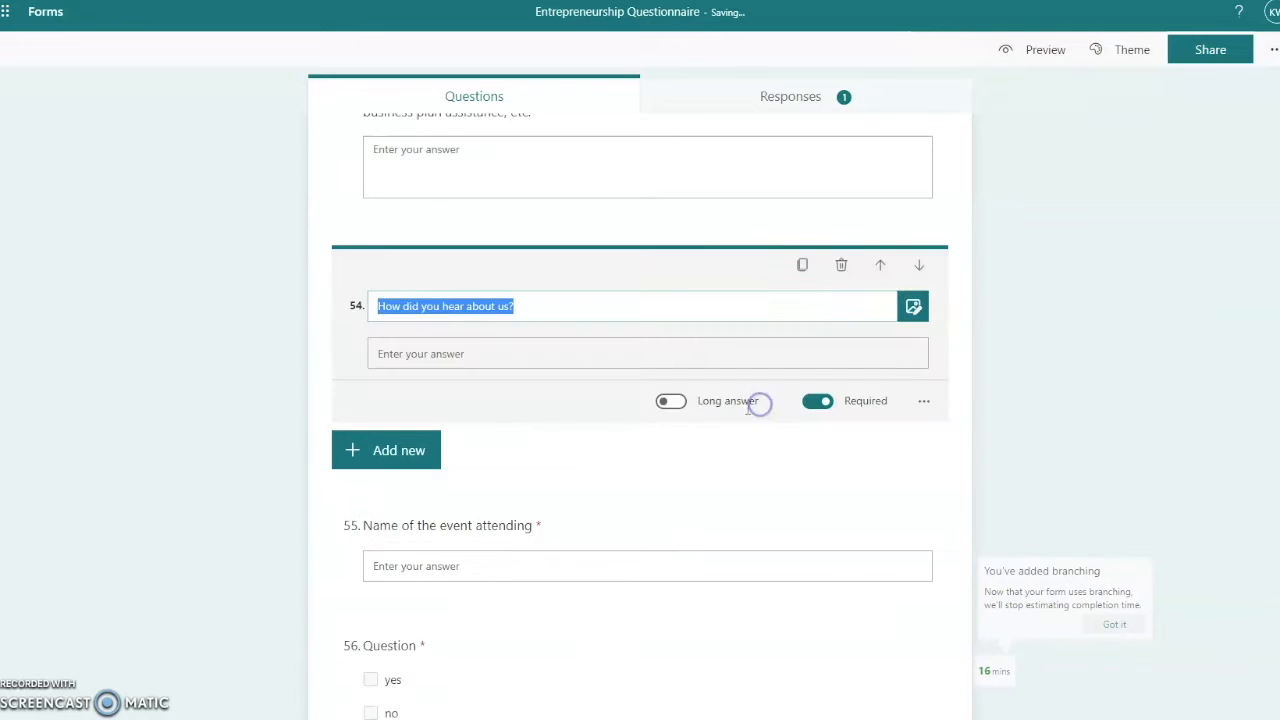
left_click(606, 591)
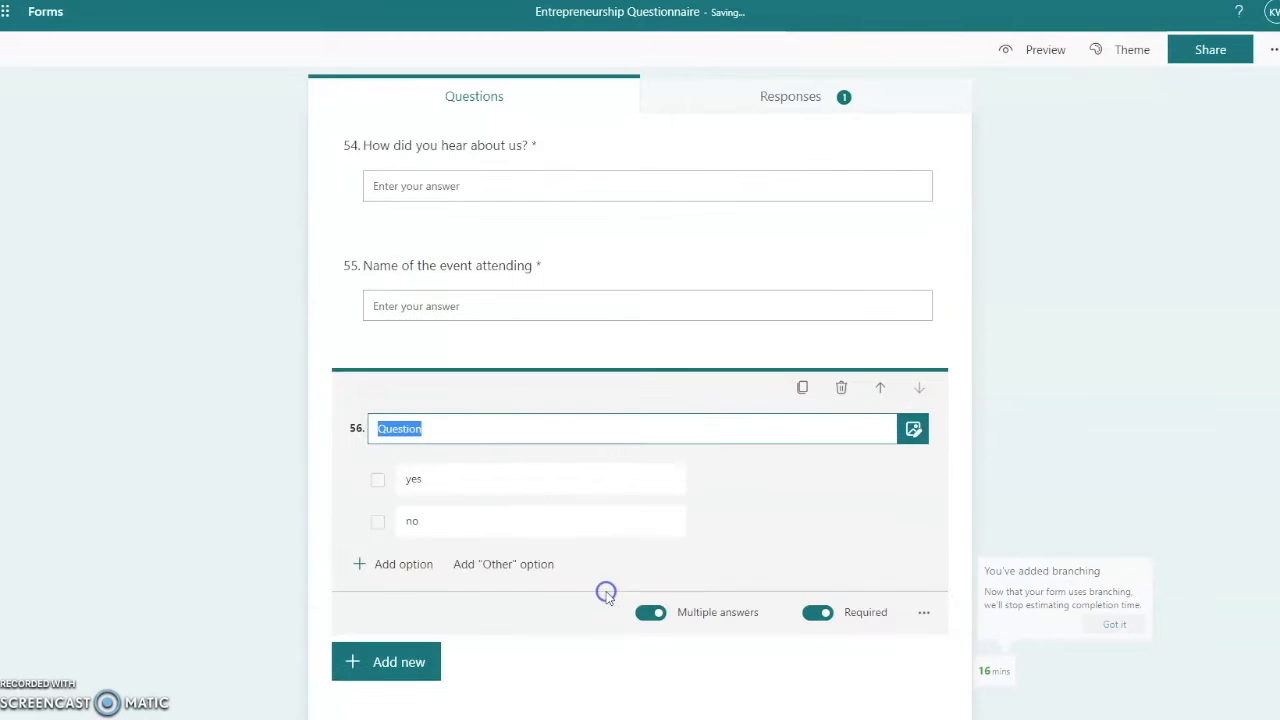
left_click(842, 389)
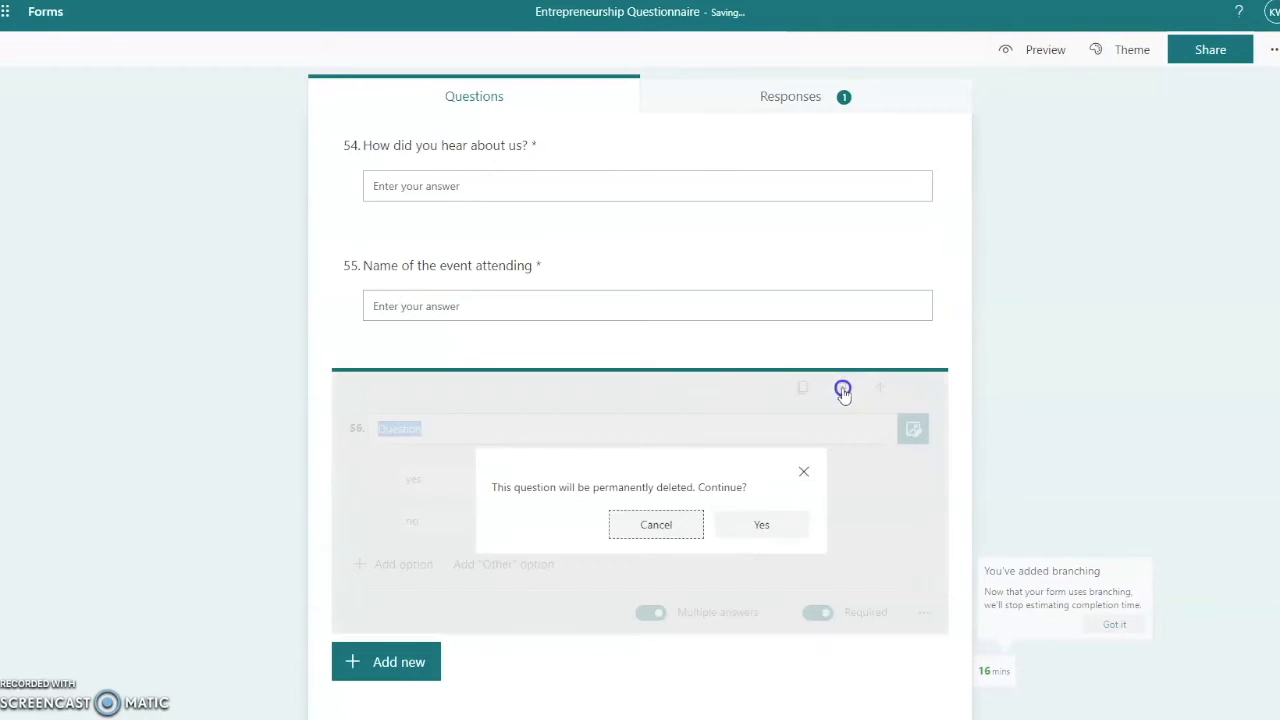
left_click(758, 526)
Open the branching settings of question 12, Location/form.
scroll(754, 533, "up", 15)
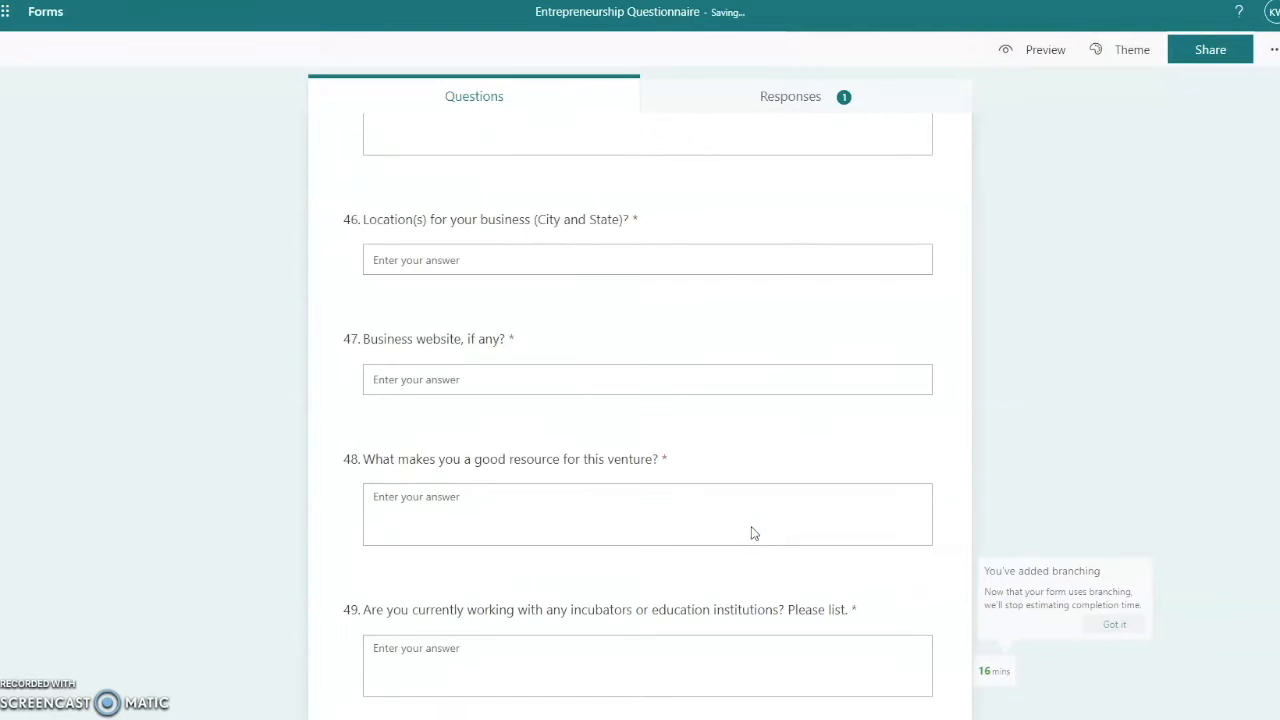
scroll(754, 533, "up", 8)
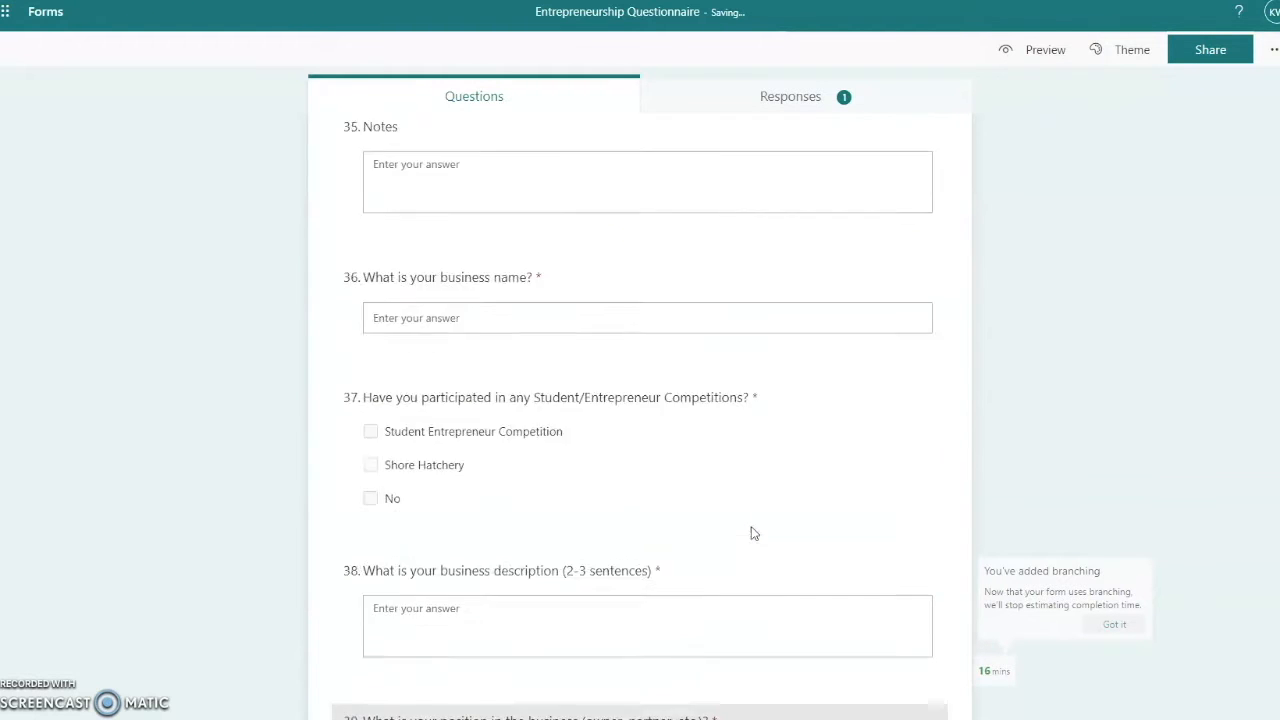
left_click_drag(1279, 502, 1279, 189)
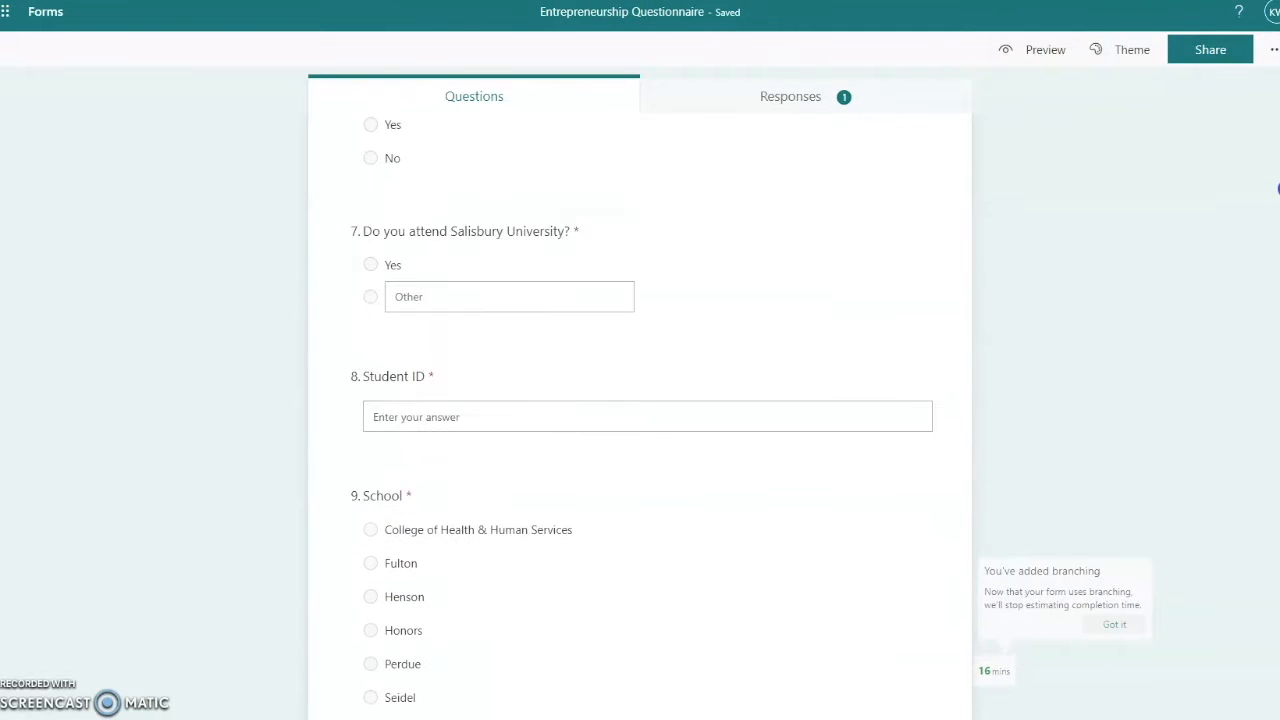
scroll(951, 354, "down", 7)
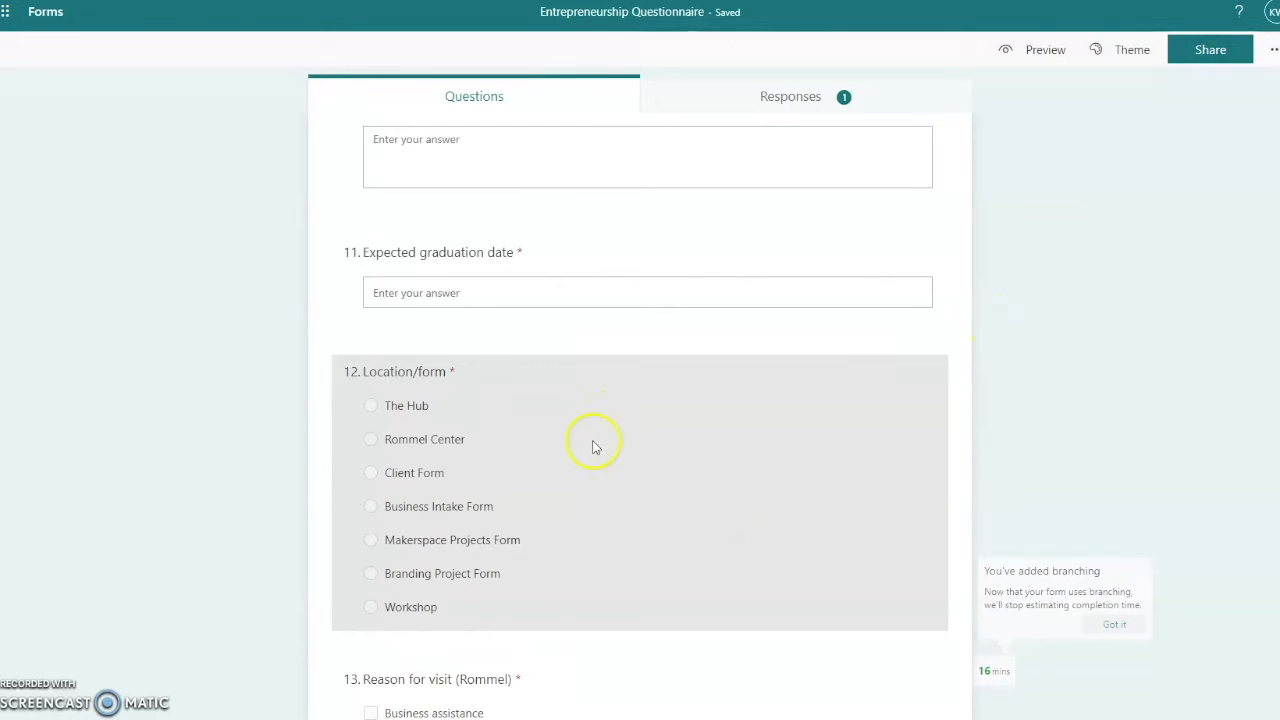
left_click(678, 442)
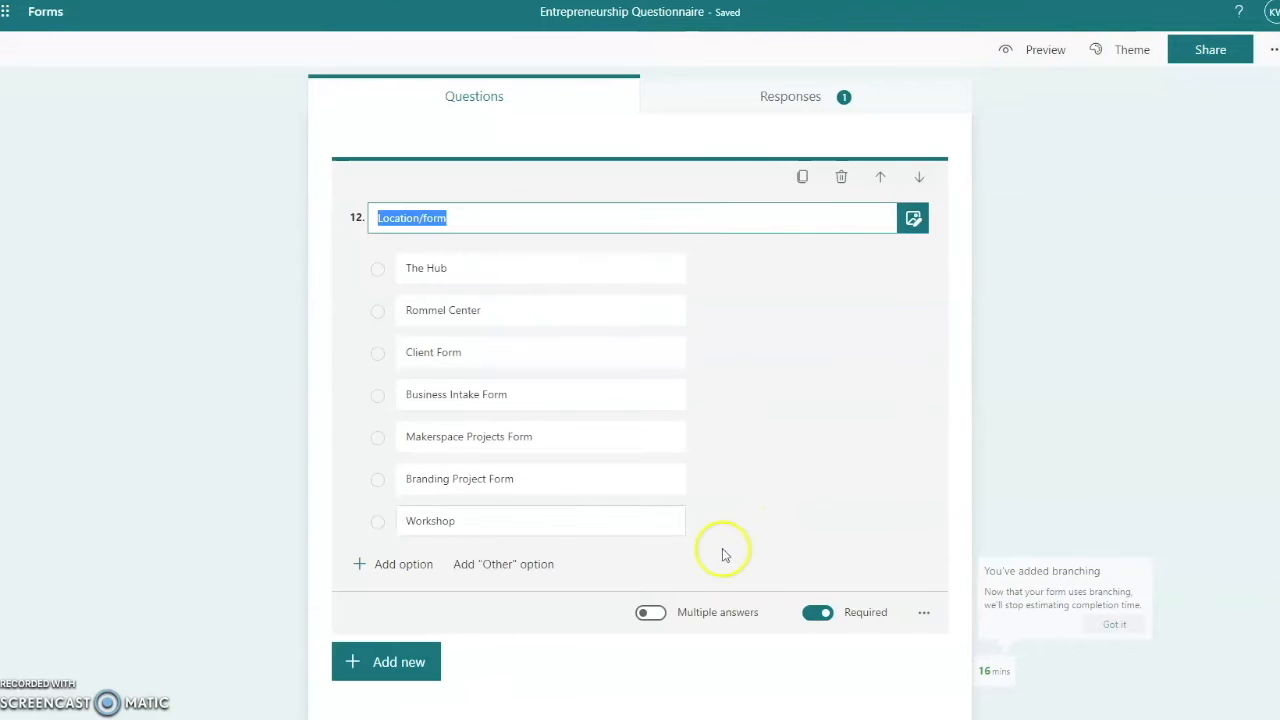
left_click(924, 612)
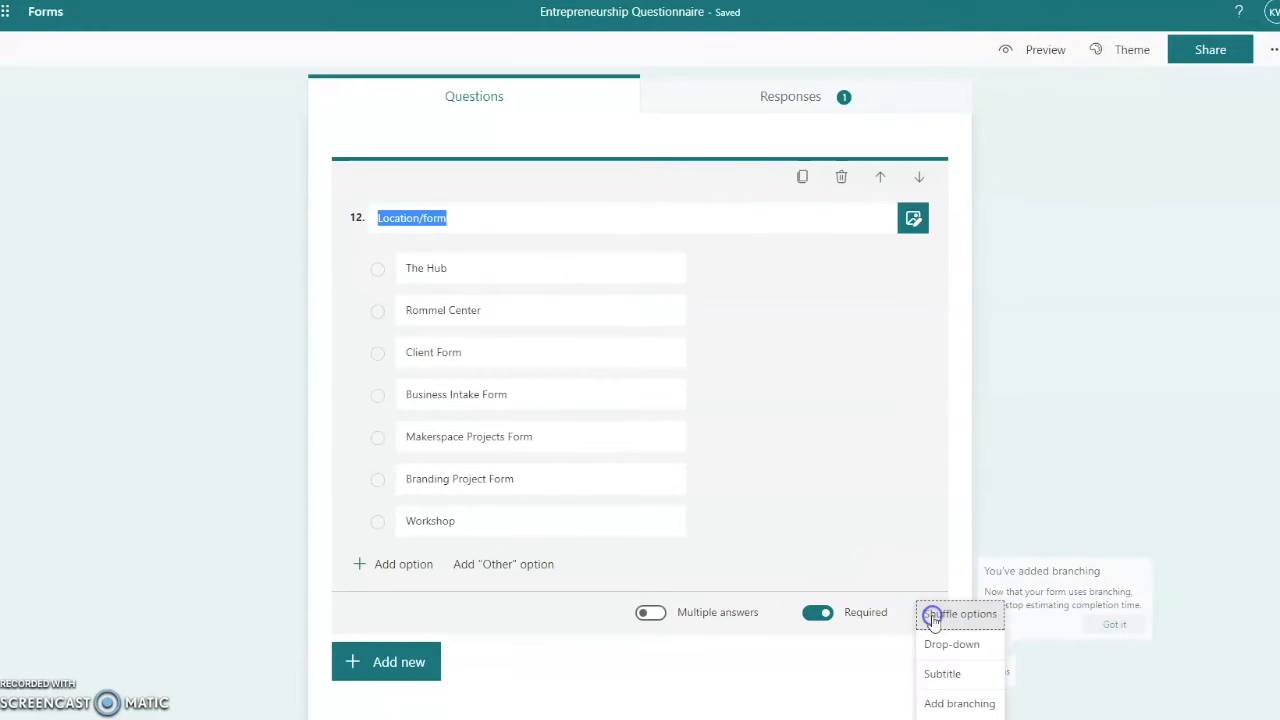
left_click(952, 701)
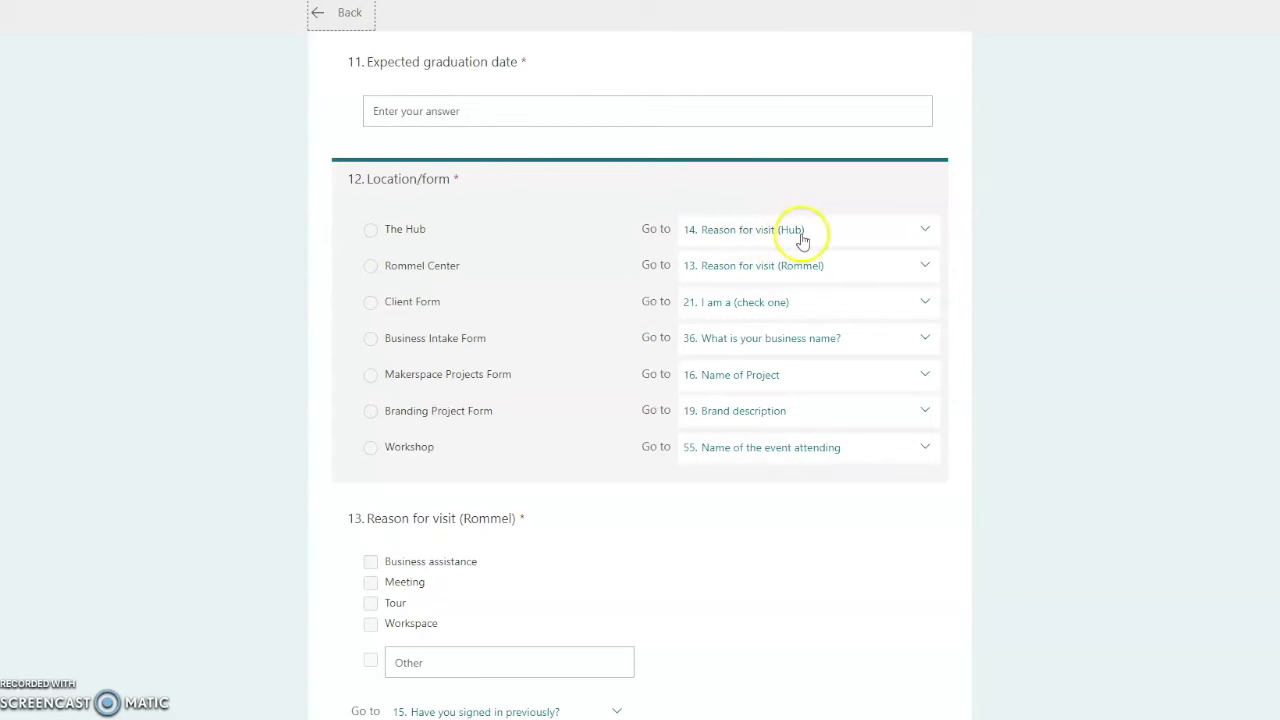
Examine the branching destinations set for questions 12 through 18 and leave the branching view.
scroll(740, 240, "down", 1)
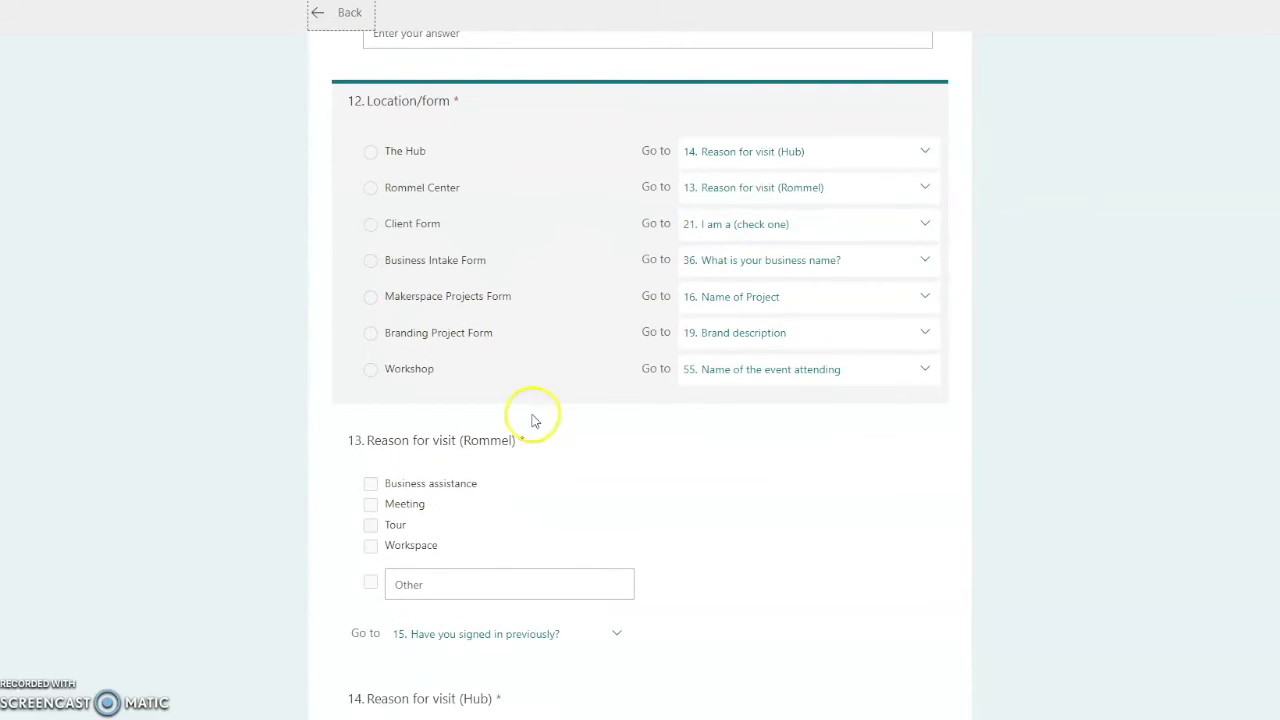
scroll(530, 445, "down", 4)
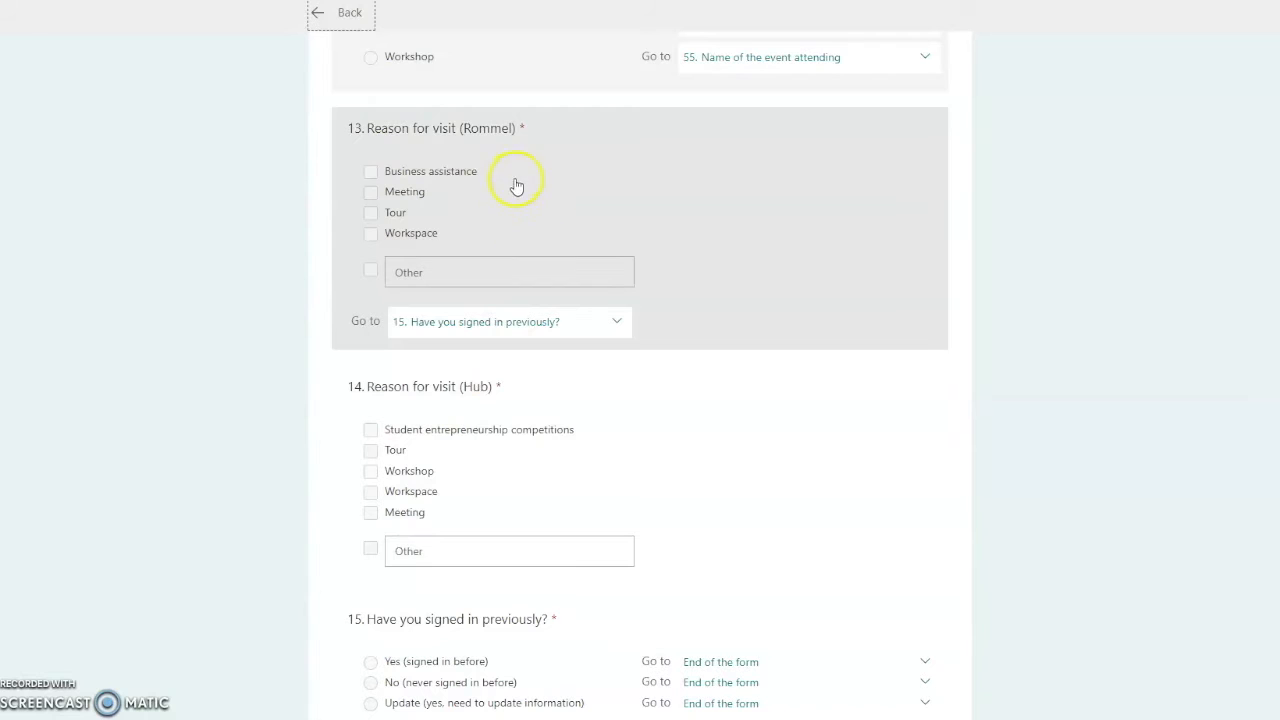
left_click(686, 418)
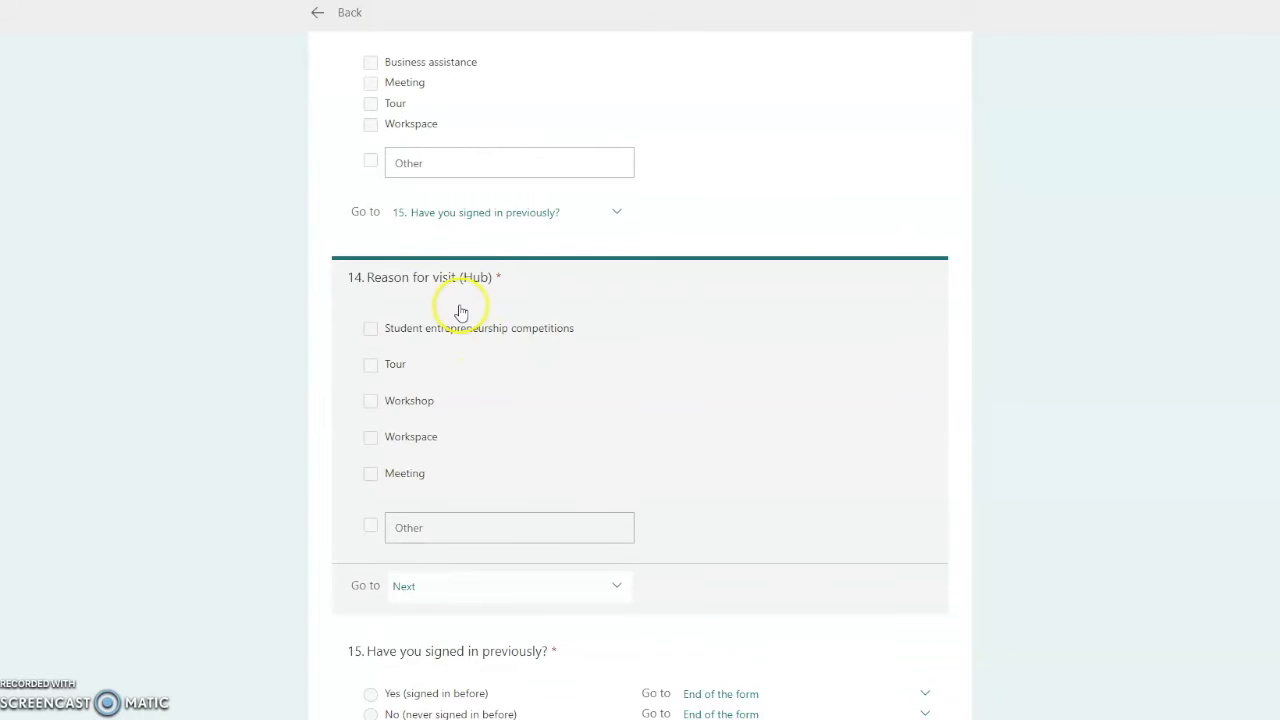
scroll(476, 372, "down", 1)
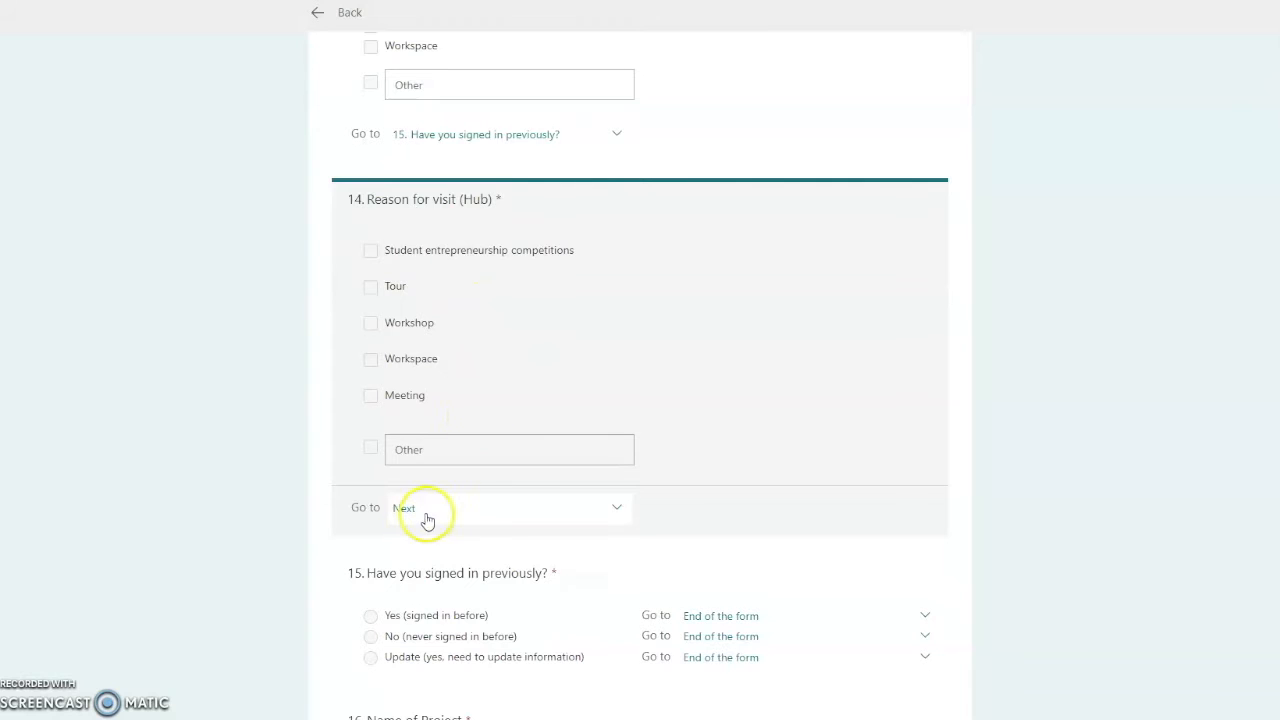
scroll(457, 510, "down", 2)
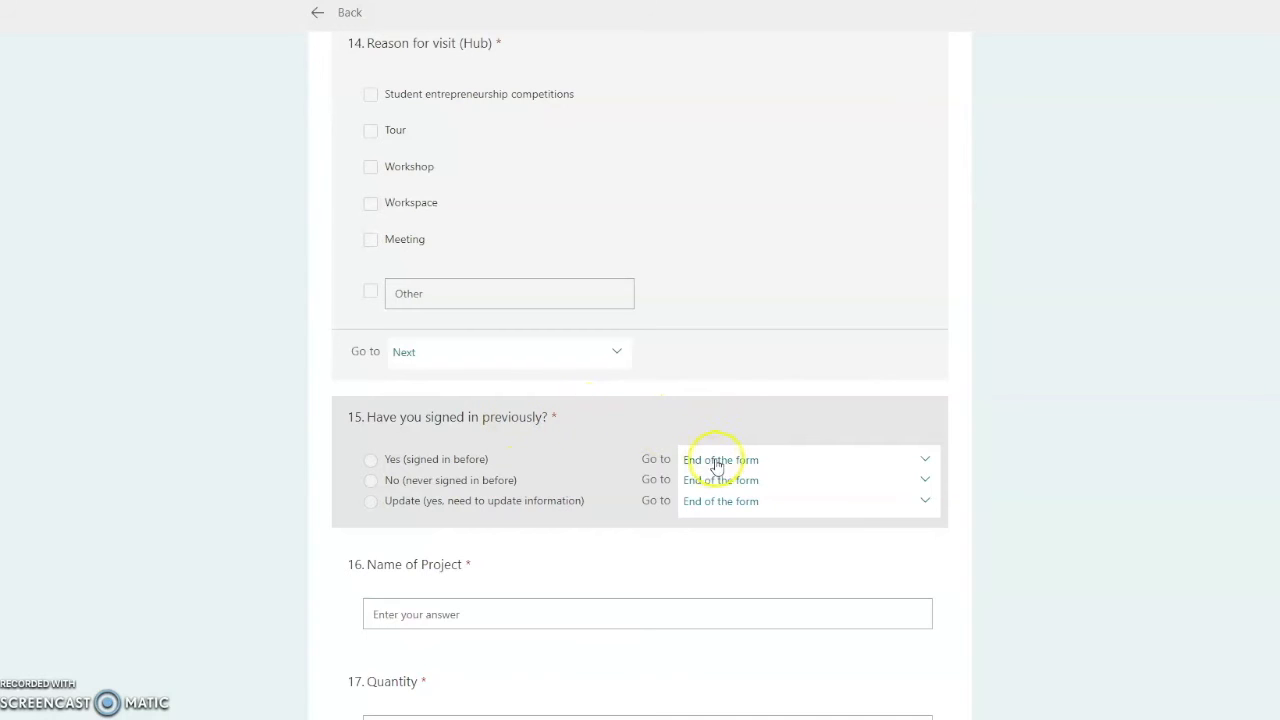
scroll(640, 486, "down", 6)
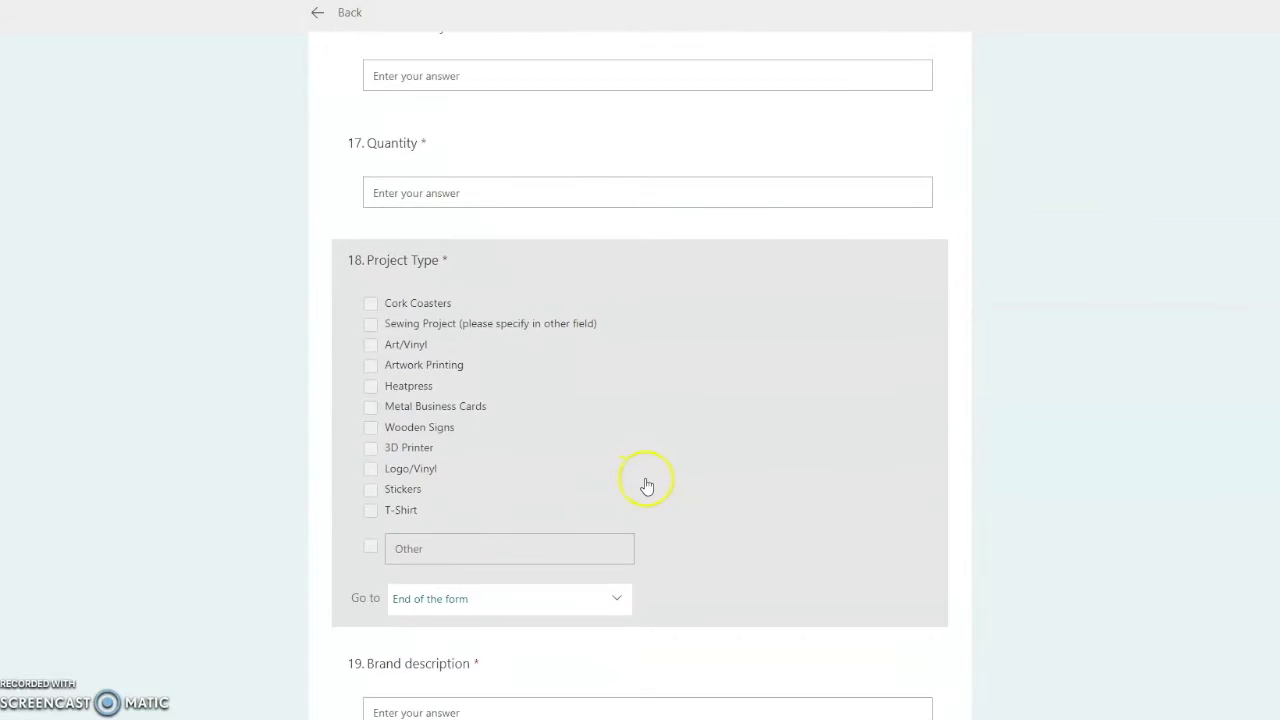
scroll(644, 484, "up", 4)
scroll(540, 144, "up", 2)
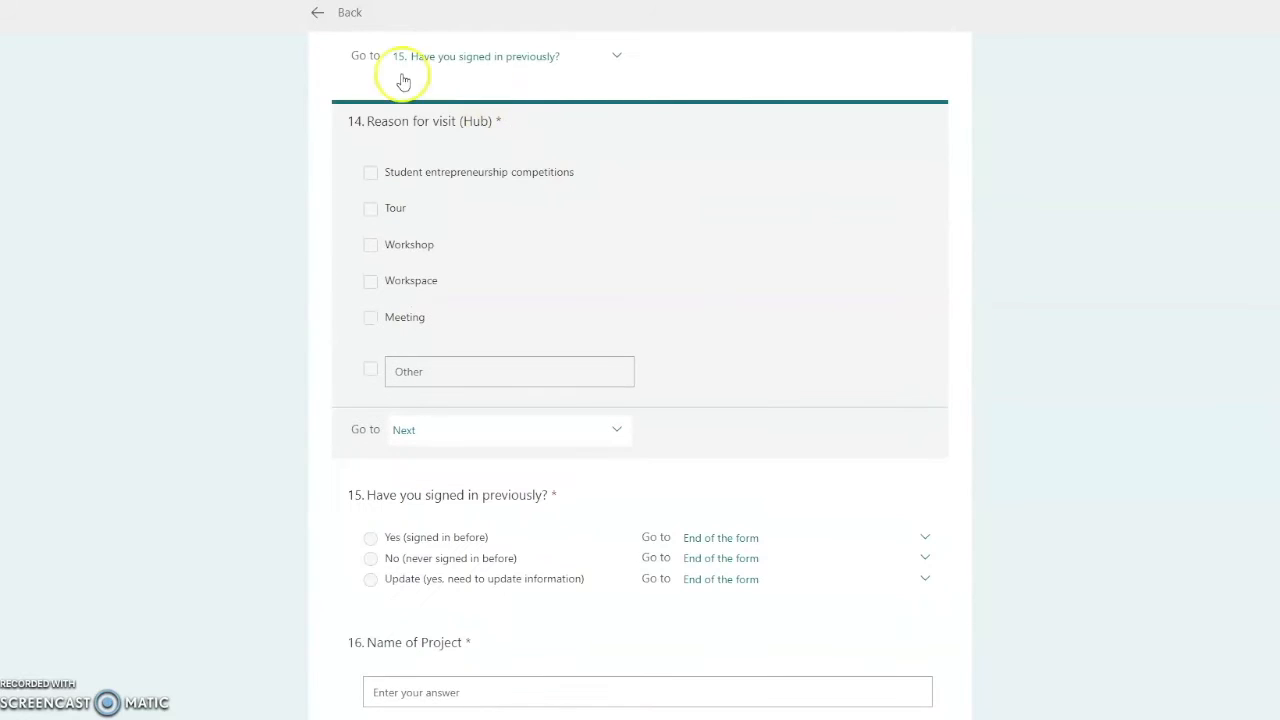
left_click(350, 14)
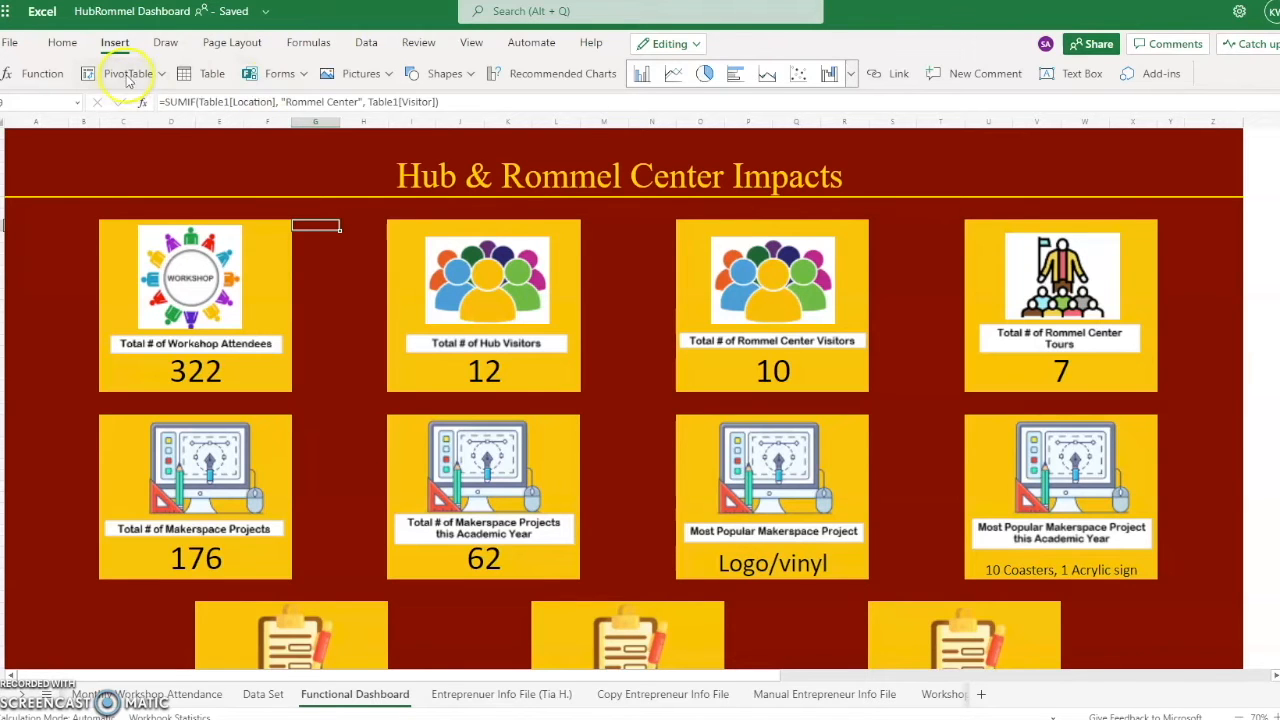
In the Excel workbook, examine the Data Set sheet's columns and records, zooming out to 30% for an overview.
left_click(264, 695)
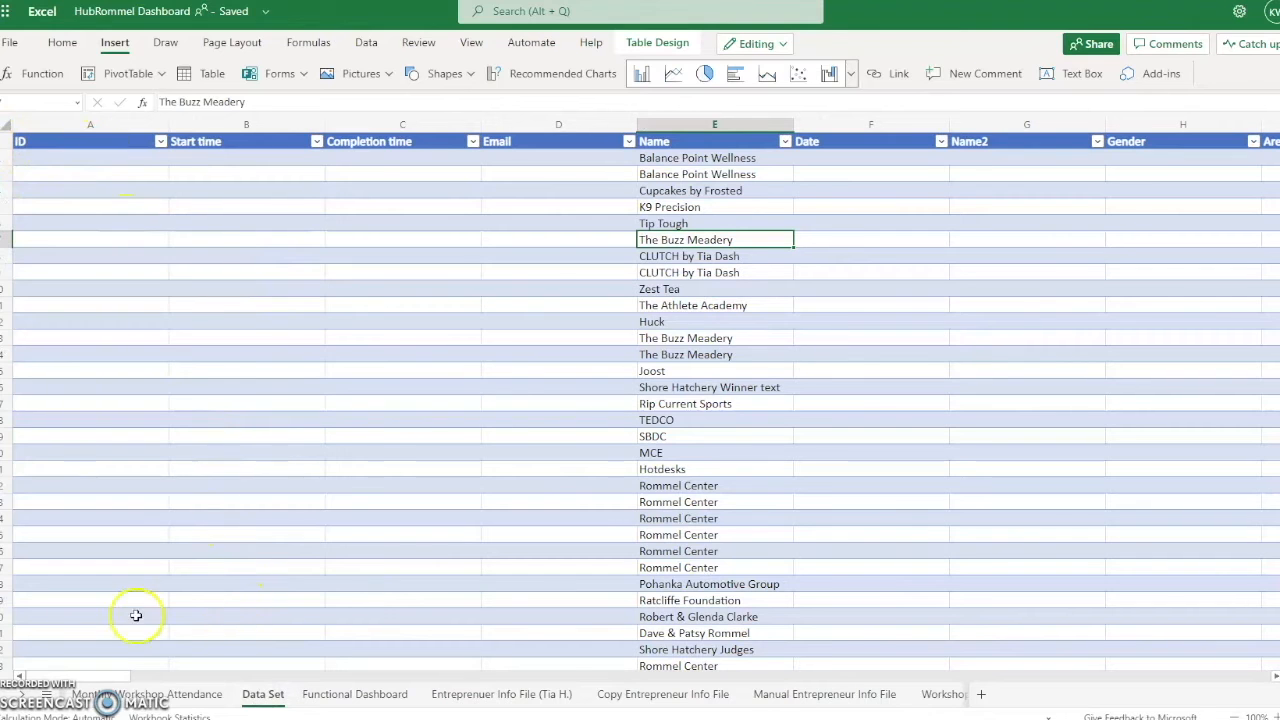
left_click_drag(117, 680, 501, 670)
left_click_drag(598, 662, 80, 672)
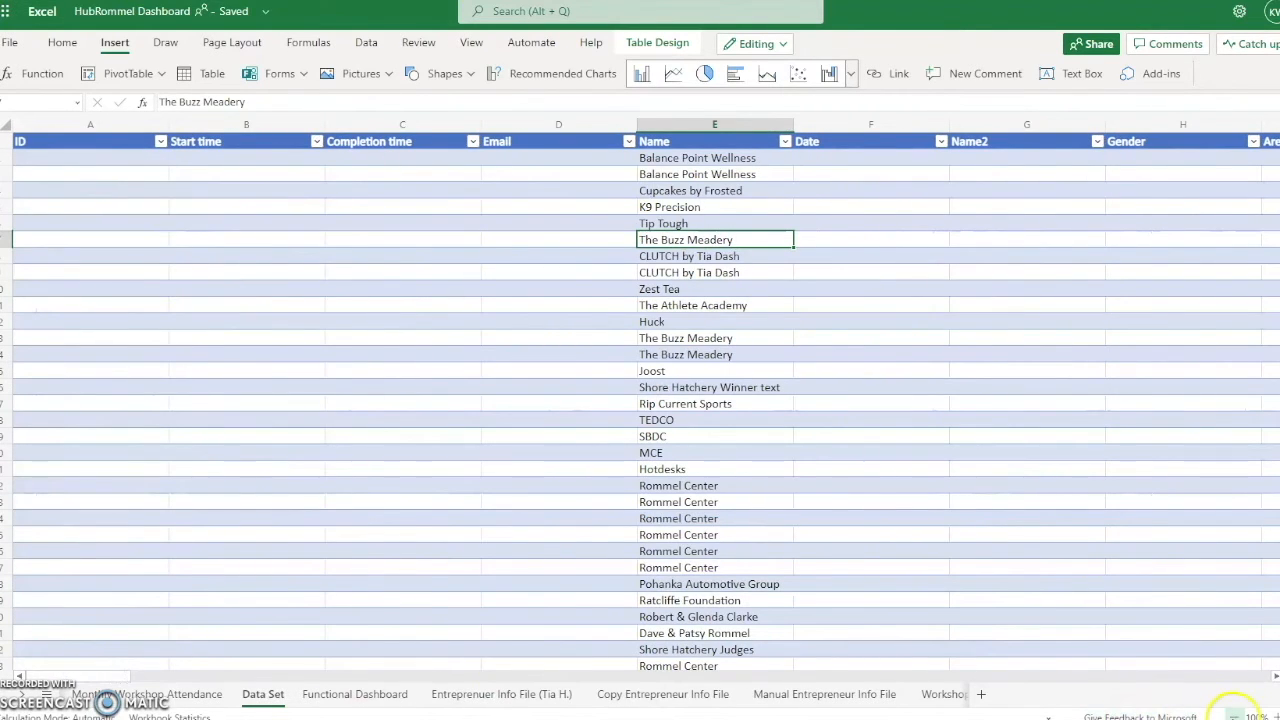
left_click(1234, 717)
left_click(1234, 717)
left_click(1234, 717)
left_click(1234, 717)
left_click(1234, 717)
left_click(1234, 717)
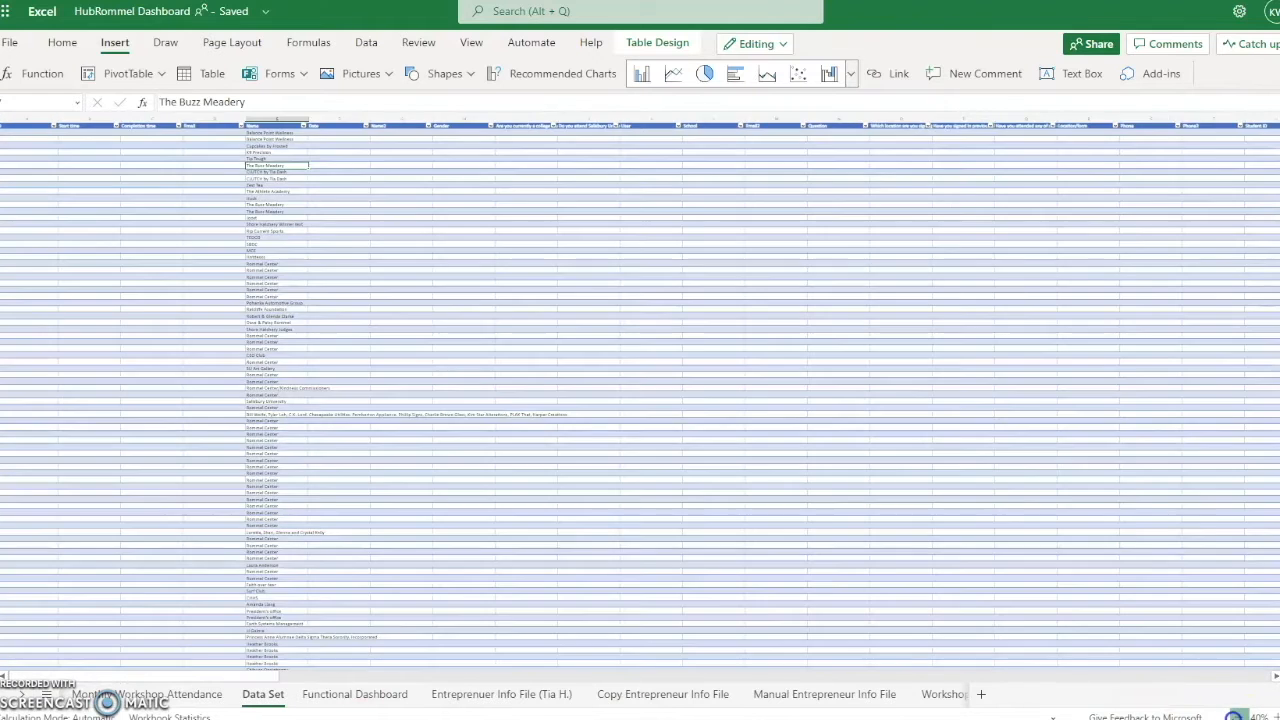
left_click(1234, 717)
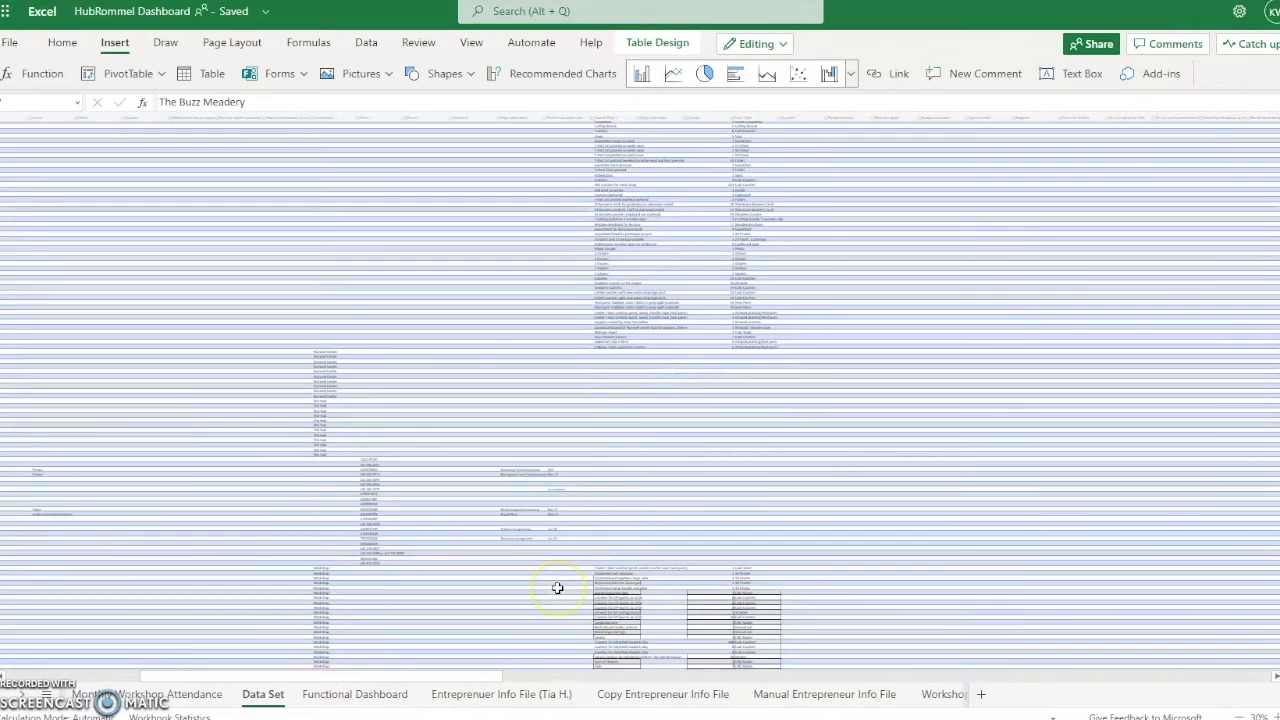
scroll(557, 588, "down", 10)
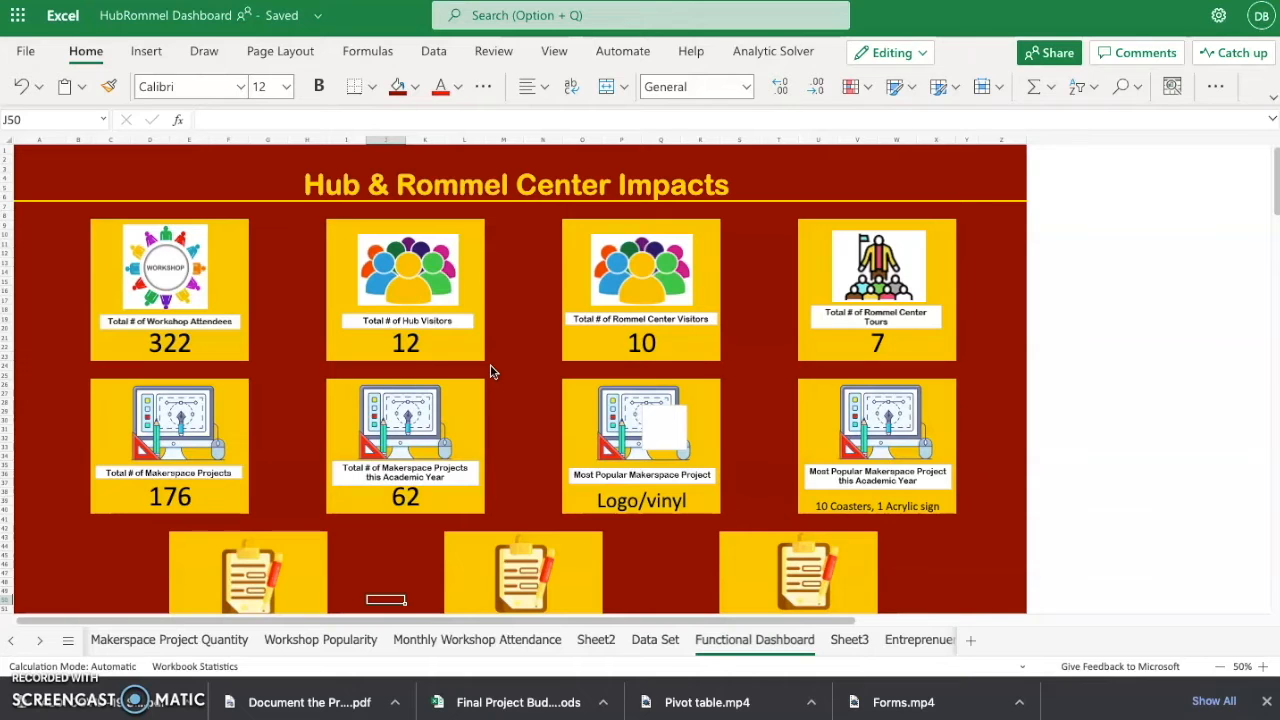
Try to move the merged Total Business Intake Forms card on the Functional Dashboard so that it starts at cell C43.
scroll(500, 400, "down", 3)
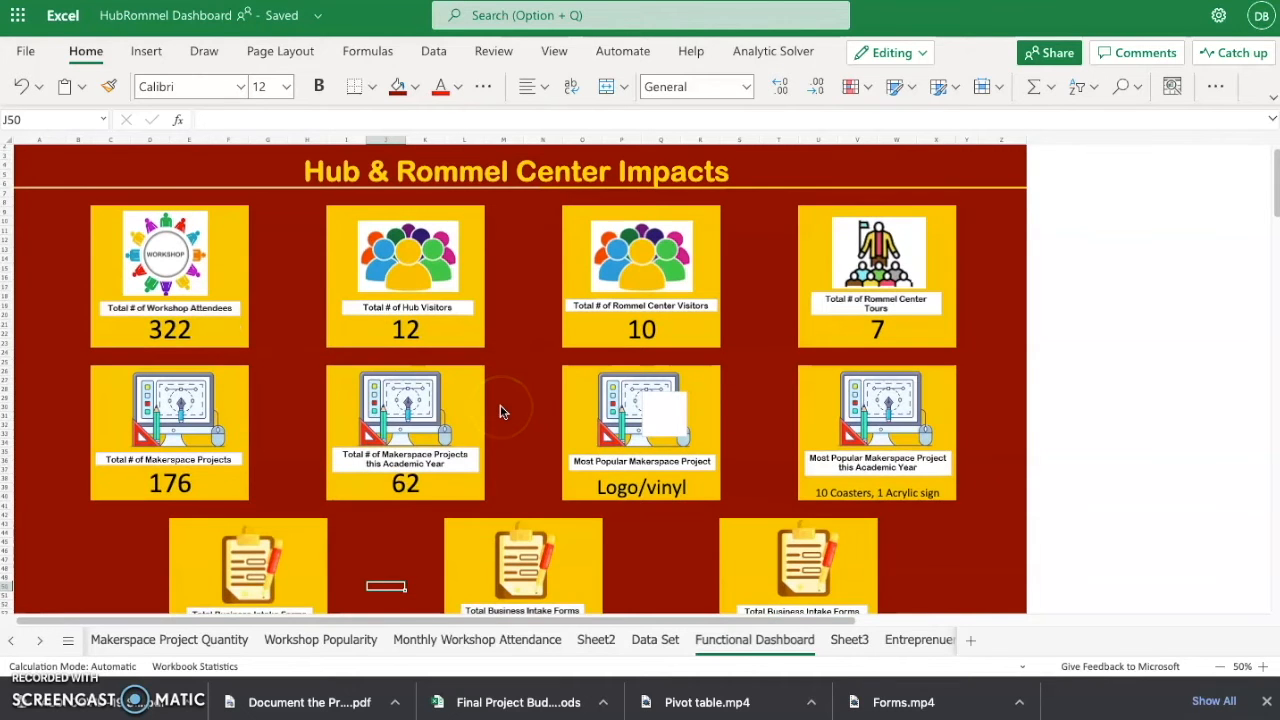
scroll(502, 412, "down", 1)
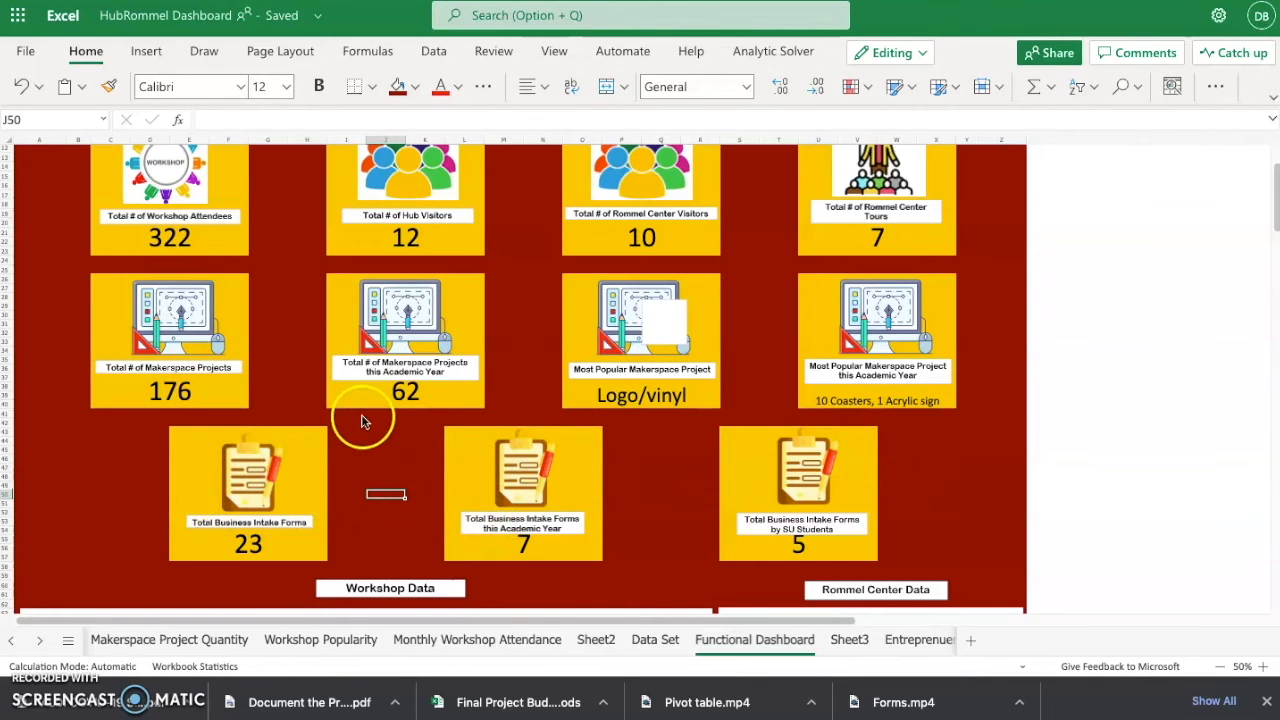
scroll(381, 338, "up", 1)
scroll(381, 338, "down", 1)
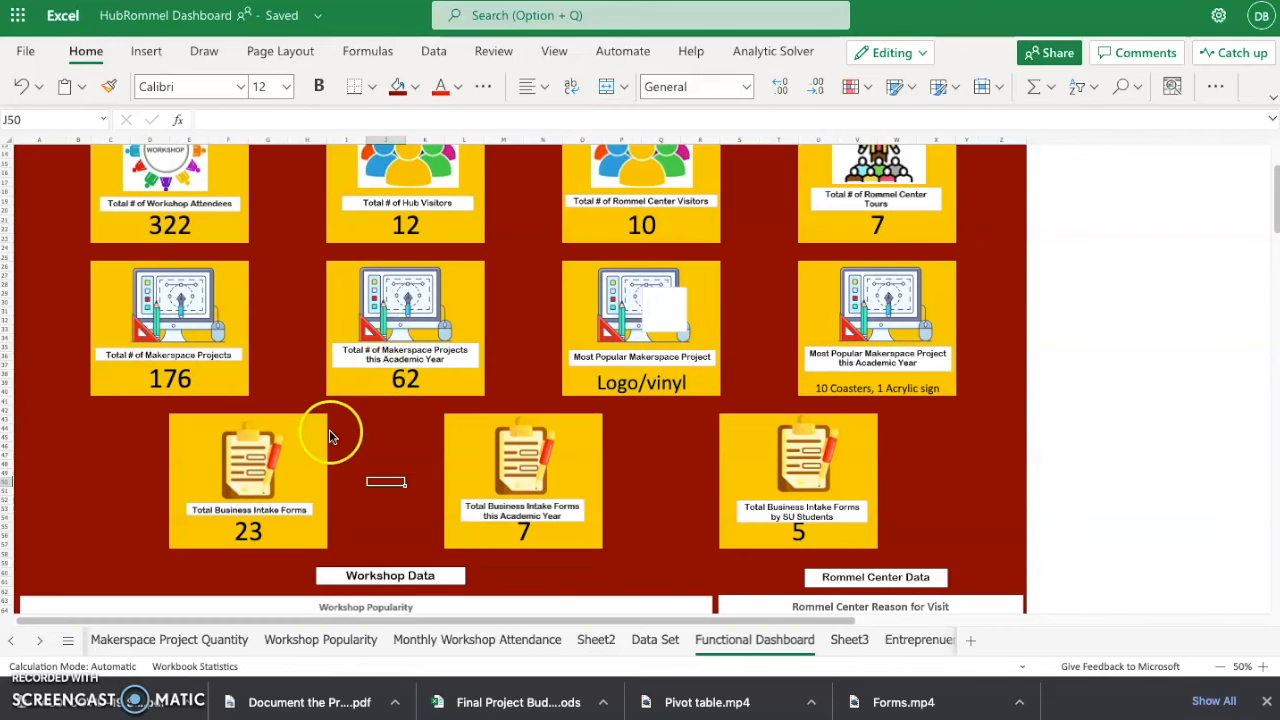
left_click(190, 436)
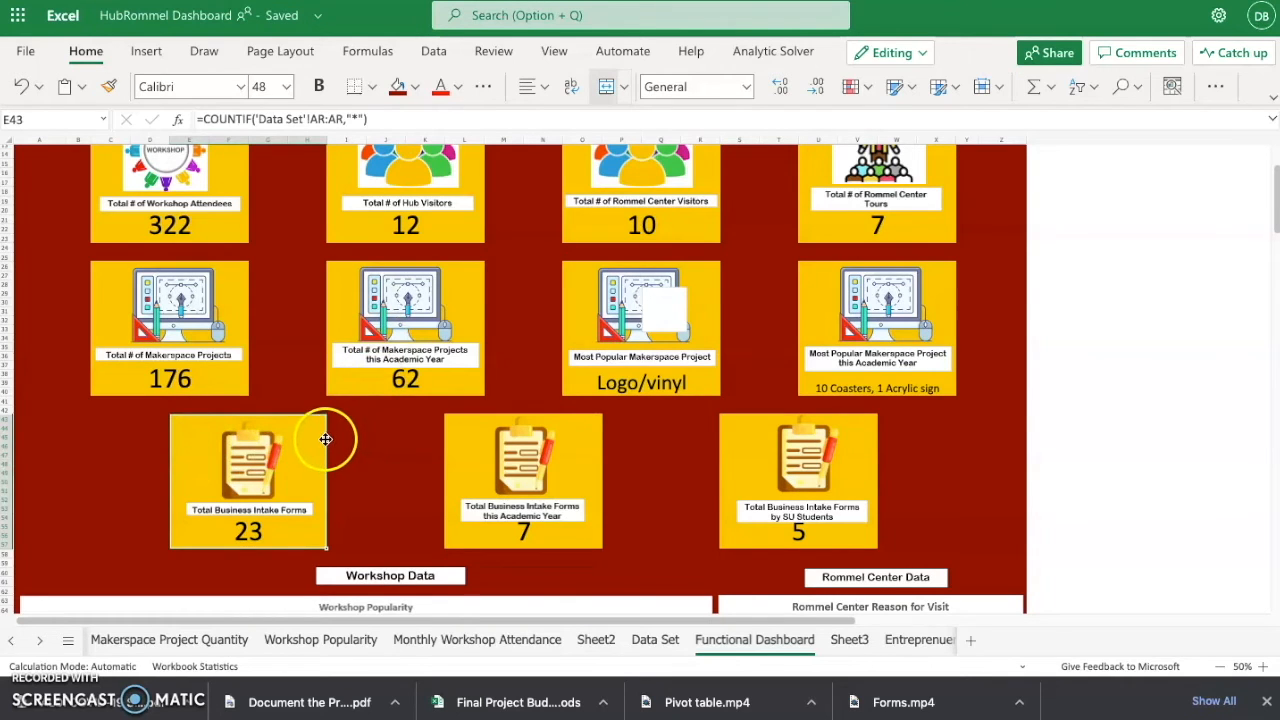
left_click_drag(326, 439, 206, 434)
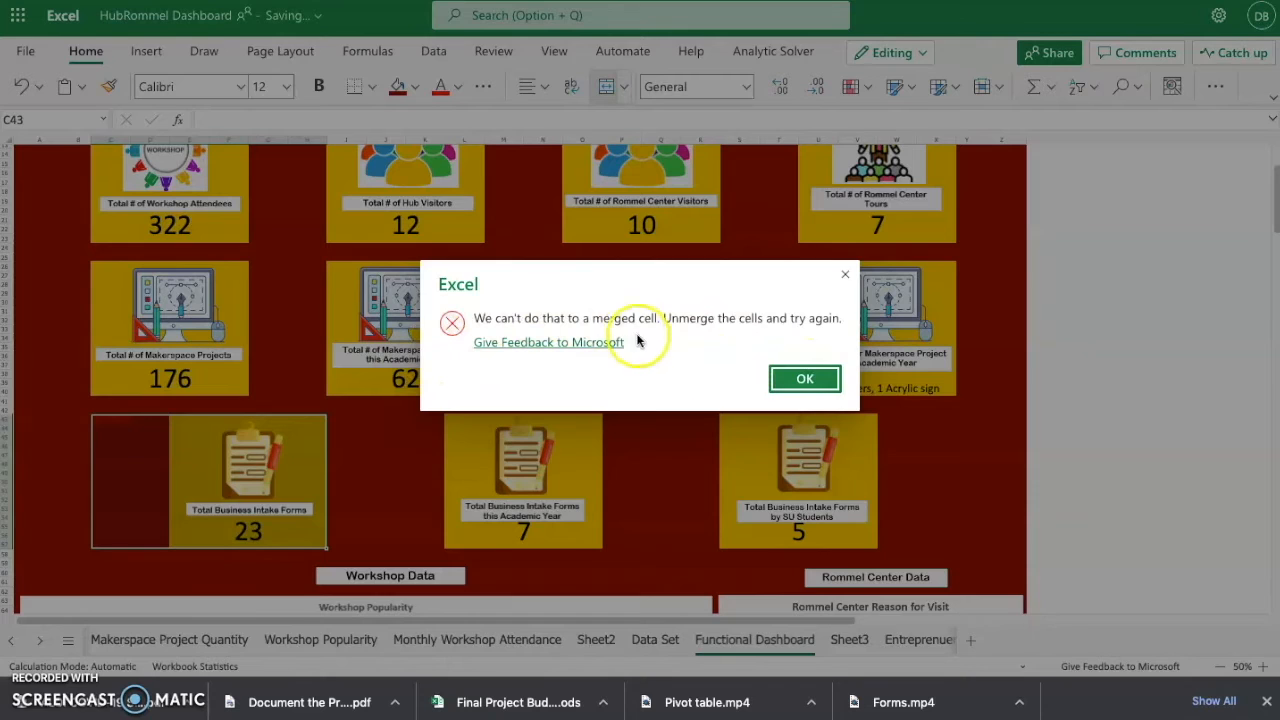
left_click(805, 378)
Examine the formulas behind the Total Business Intake Forms card and its academic-year counterpart, leaving both unchanged.
left_click(288, 487)
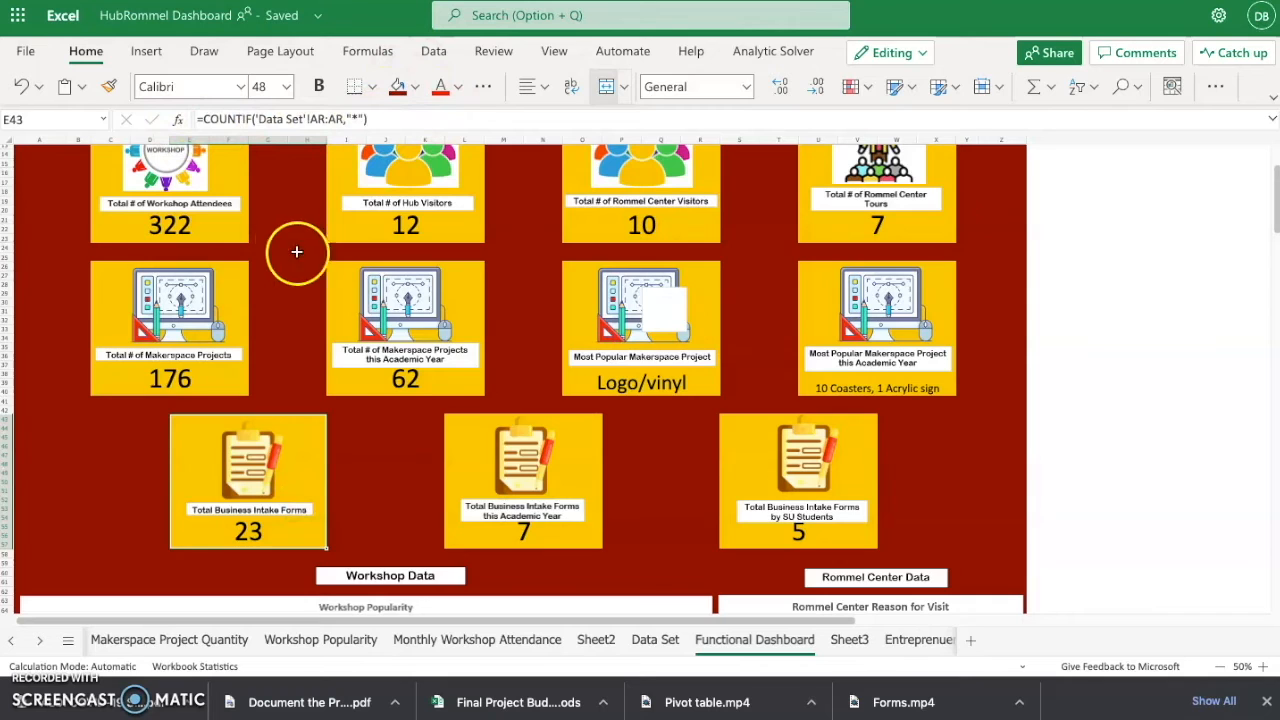
left_click(460, 447)
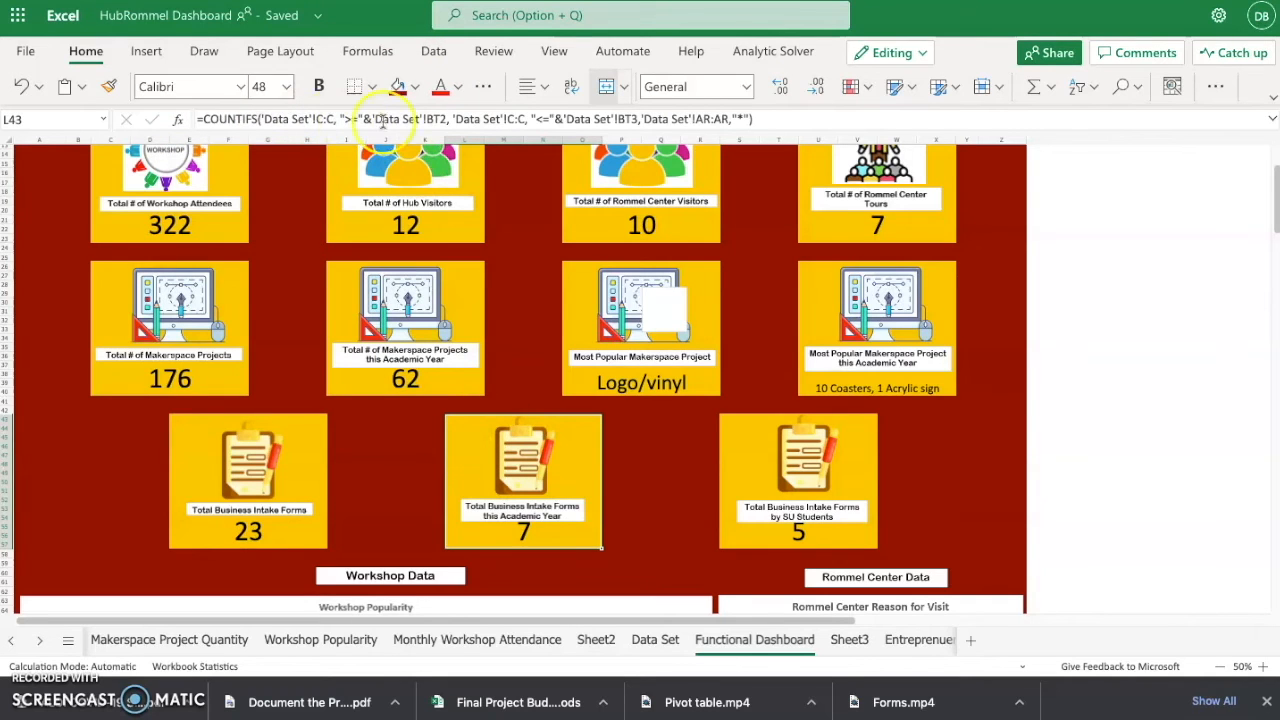
left_click(750, 452)
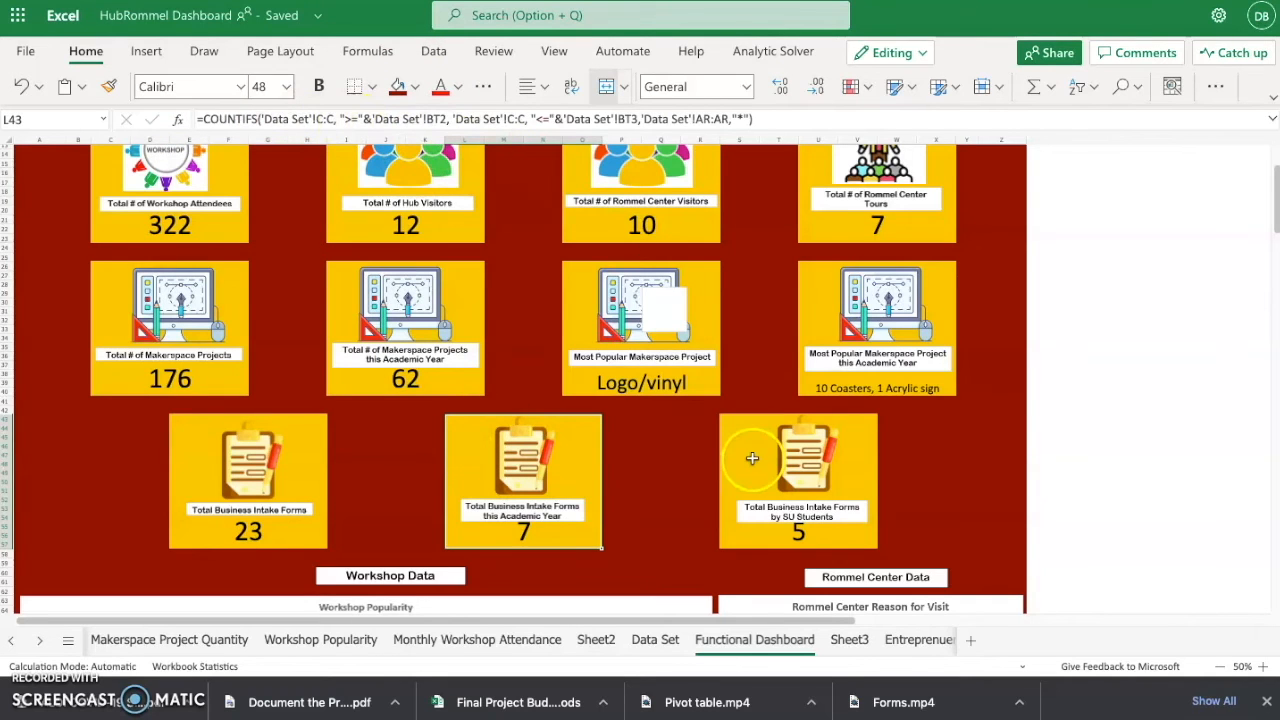
left_click(300, 430)
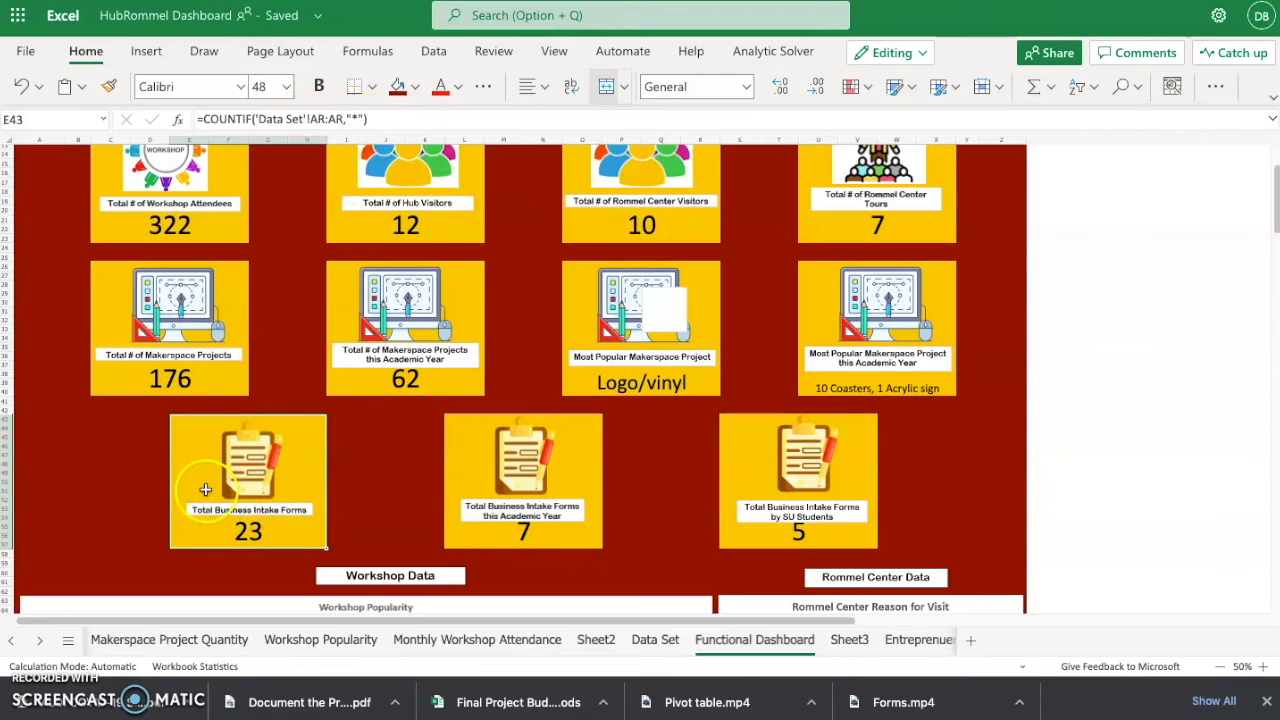
left_click_drag(382, 119, 230, 117)
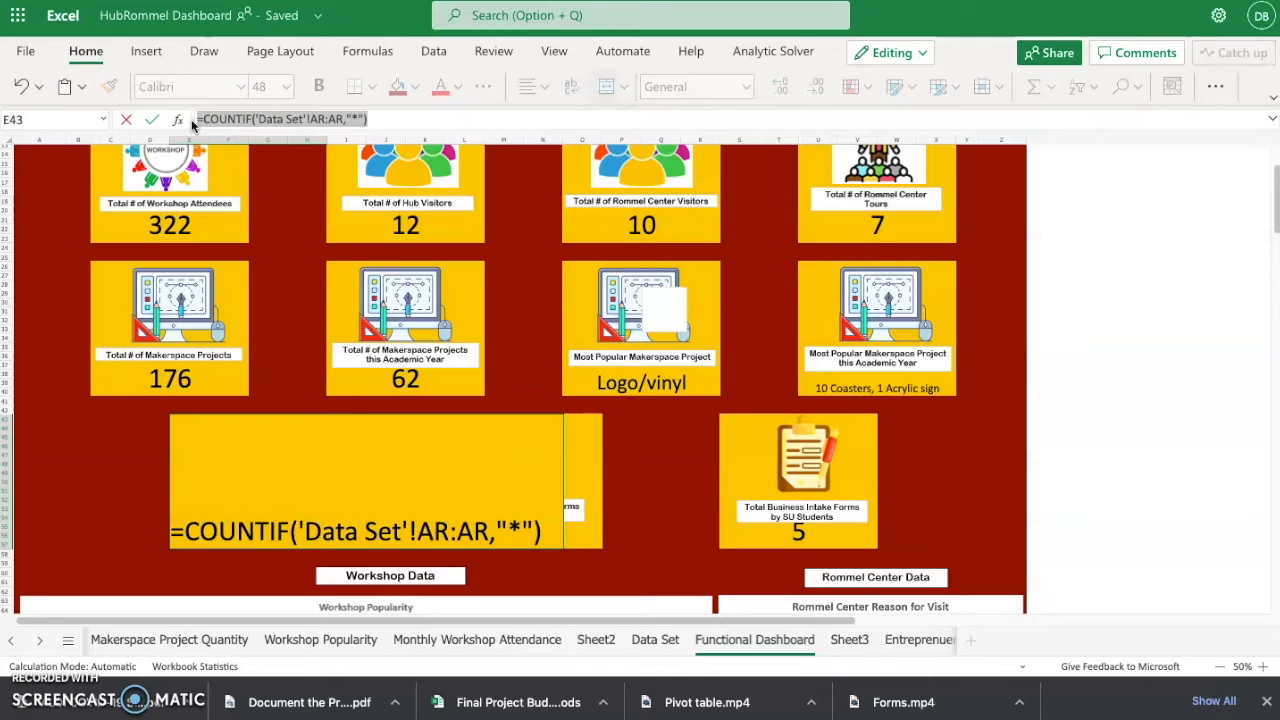
left_click(149, 471)
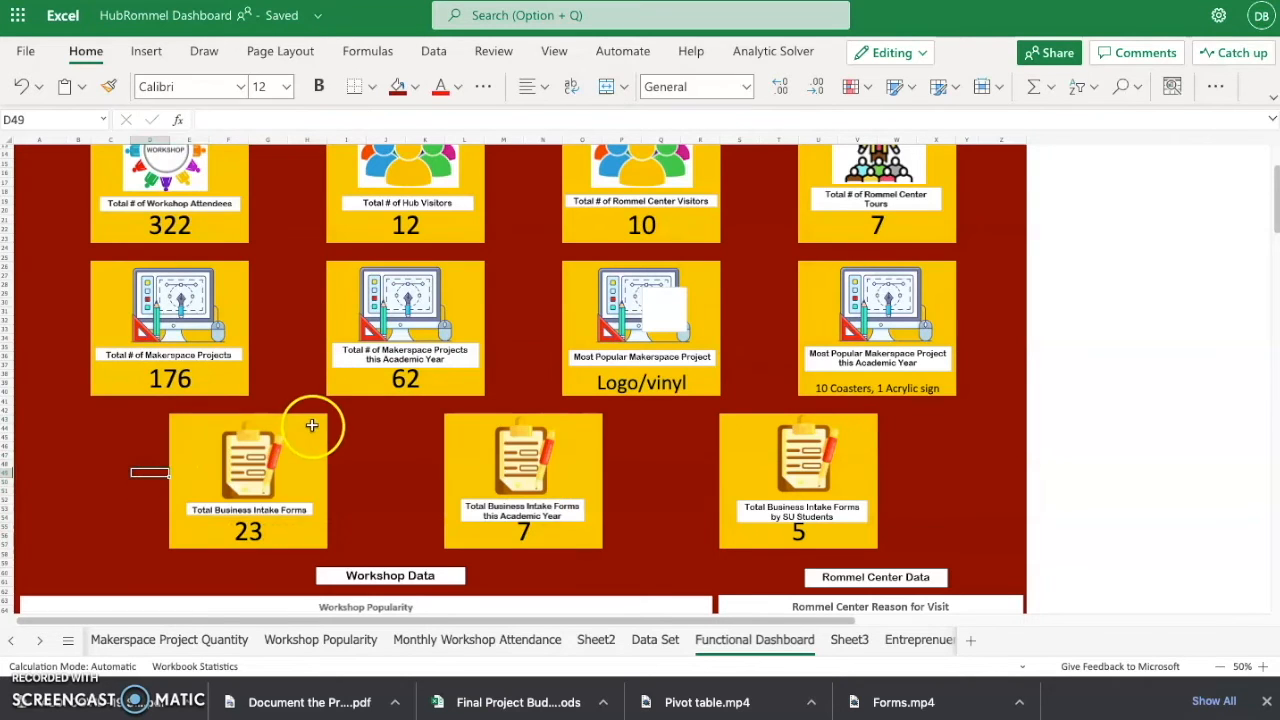
Unmerge the Total Business Intake Forms card's cells and move its clipboard icon and text label into the gap before the academic-year card.
left_click(317, 480)
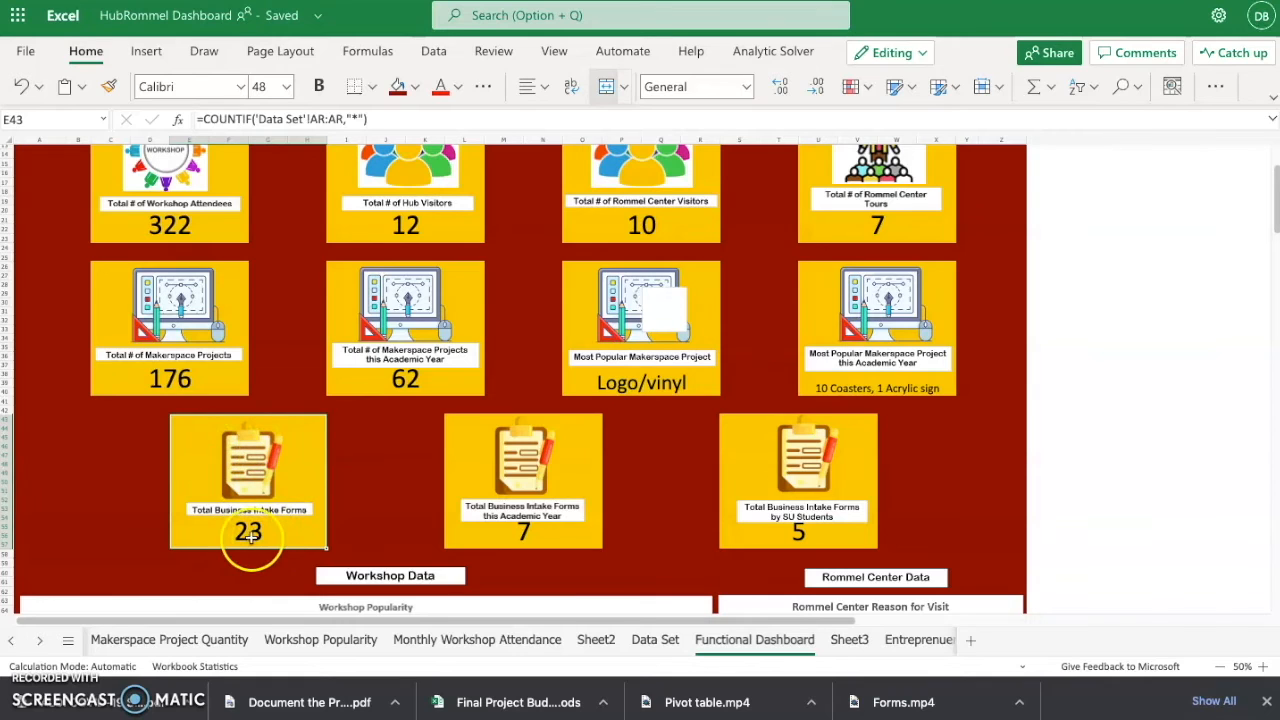
left_click(603, 90)
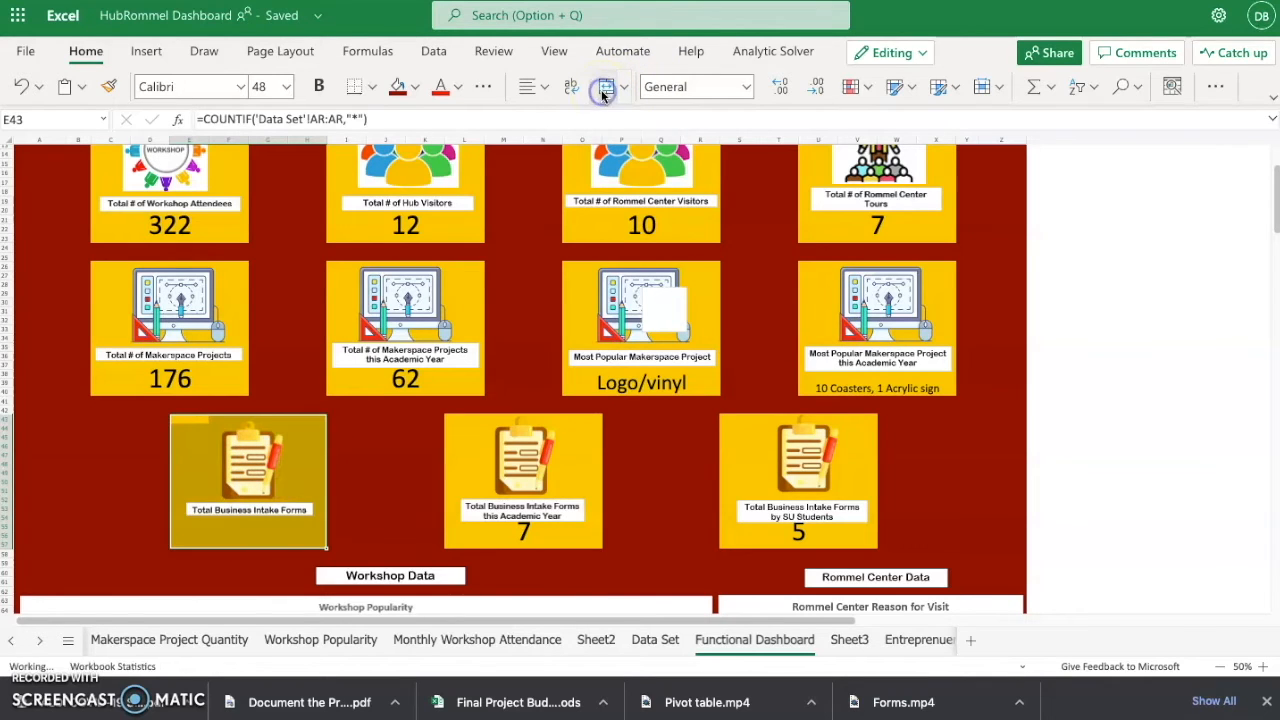
left_click(229, 459)
left_click_drag(229, 459, 428, 444)
left_click(247, 509)
left_click_drag(265, 502, 420, 503)
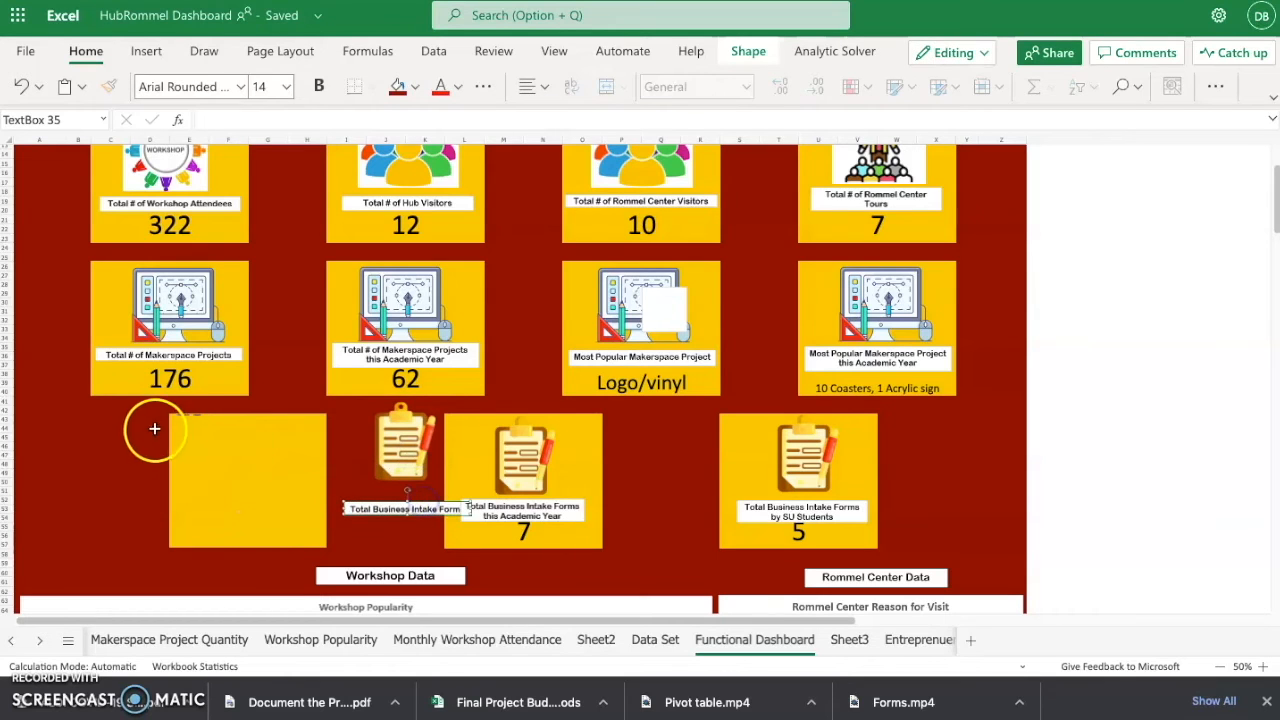
Select the unmerged cells of the Total Business Intake Forms card and open their fill colour choices.
left_click_drag(205, 445, 300, 541)
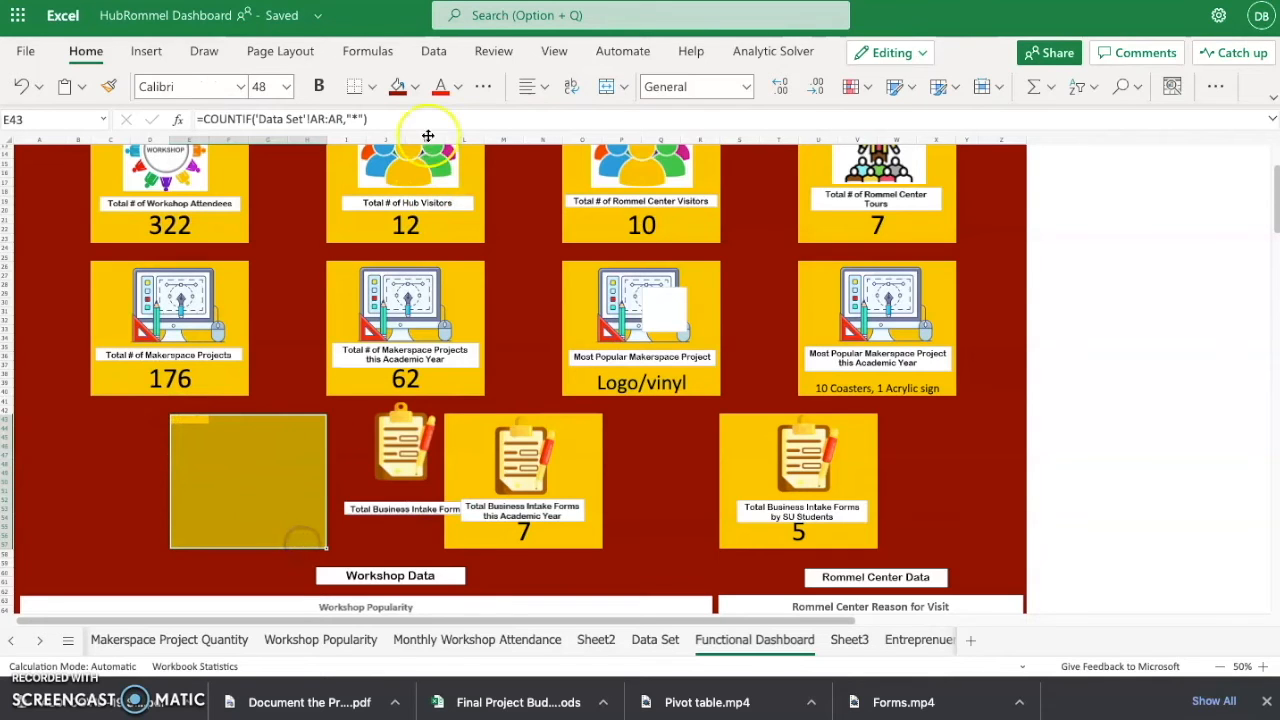
left_click(414, 86)
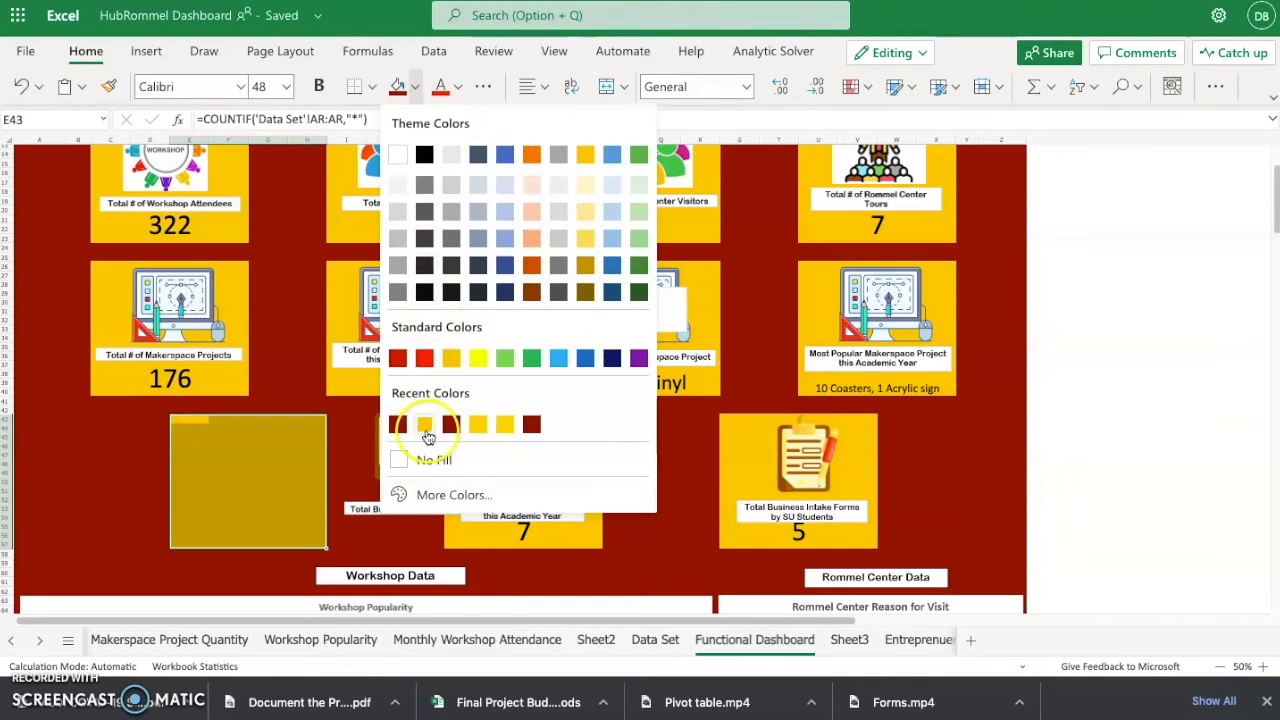